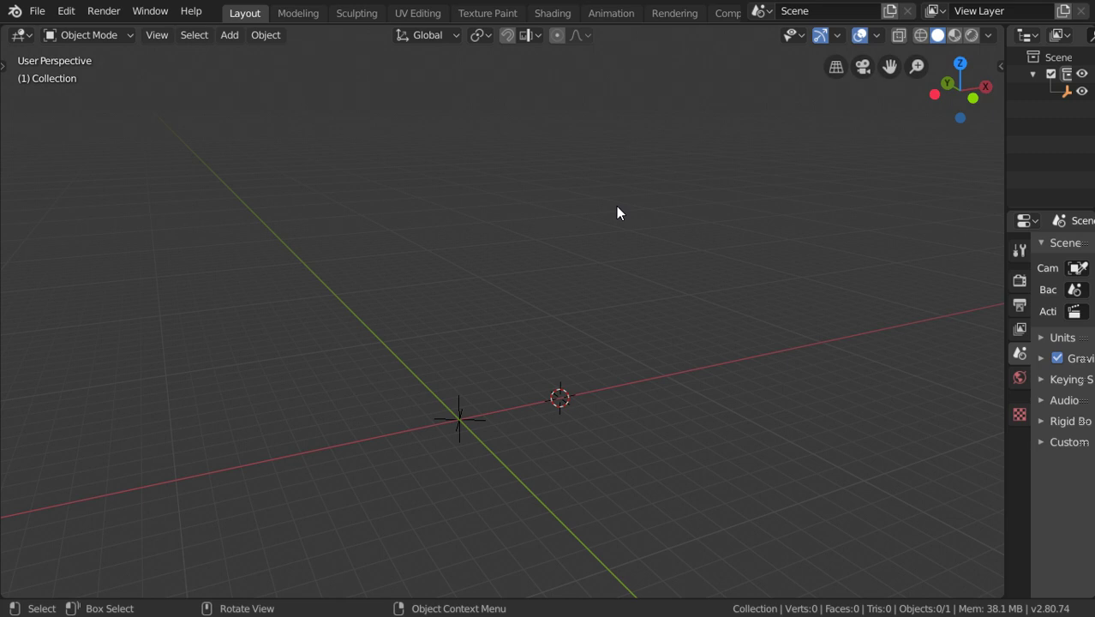
Add a mesh cube at the world origin.
middle_drag(584, 260, 491, 256)
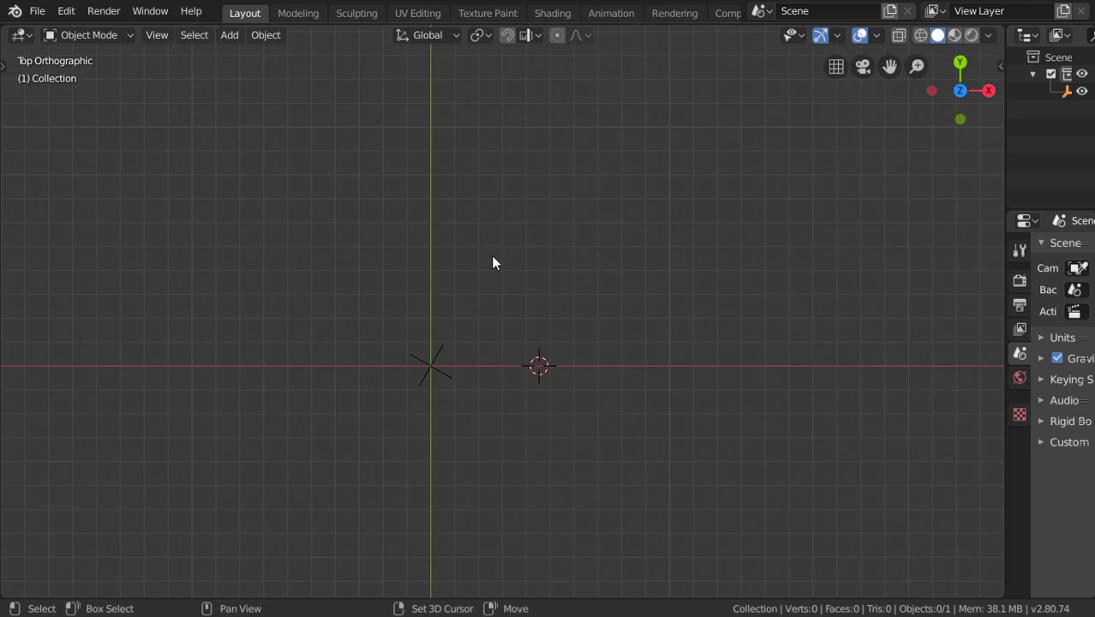
key(shift+a)
mouse_move(493, 106)
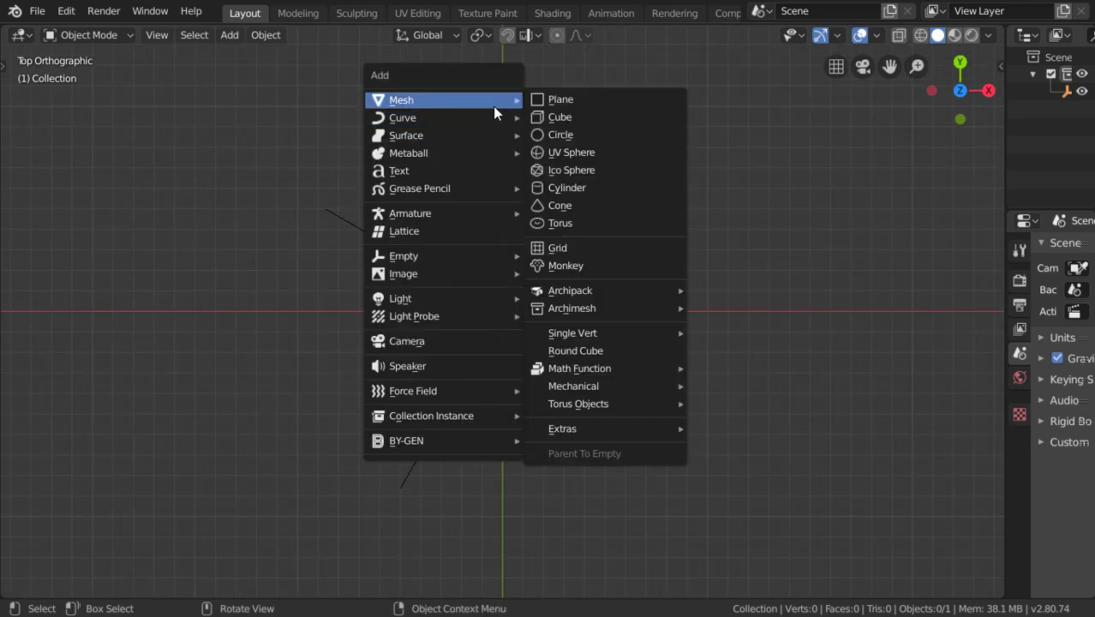
click(542, 117)
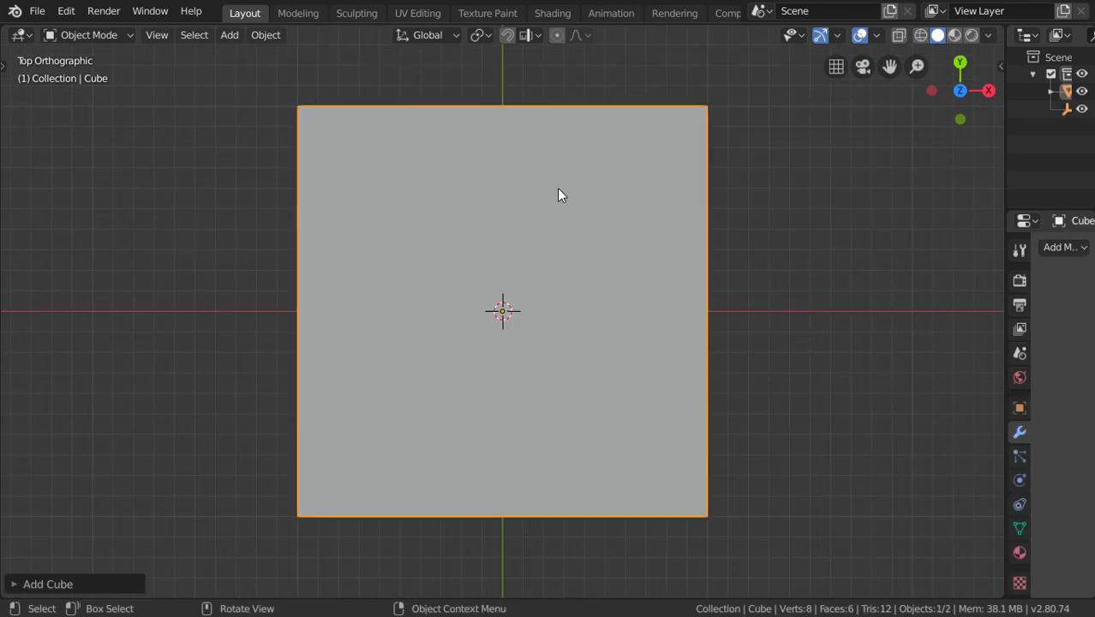
Duplicate the cube's geometry in Edit Mode and place the copy about 11 m away along the positive X axis.
key(KP_1)
scroll(583, 263, down, 4)
scroll(584, 263, down, 3)
shift+middle_drag(583, 263, 496, 314)
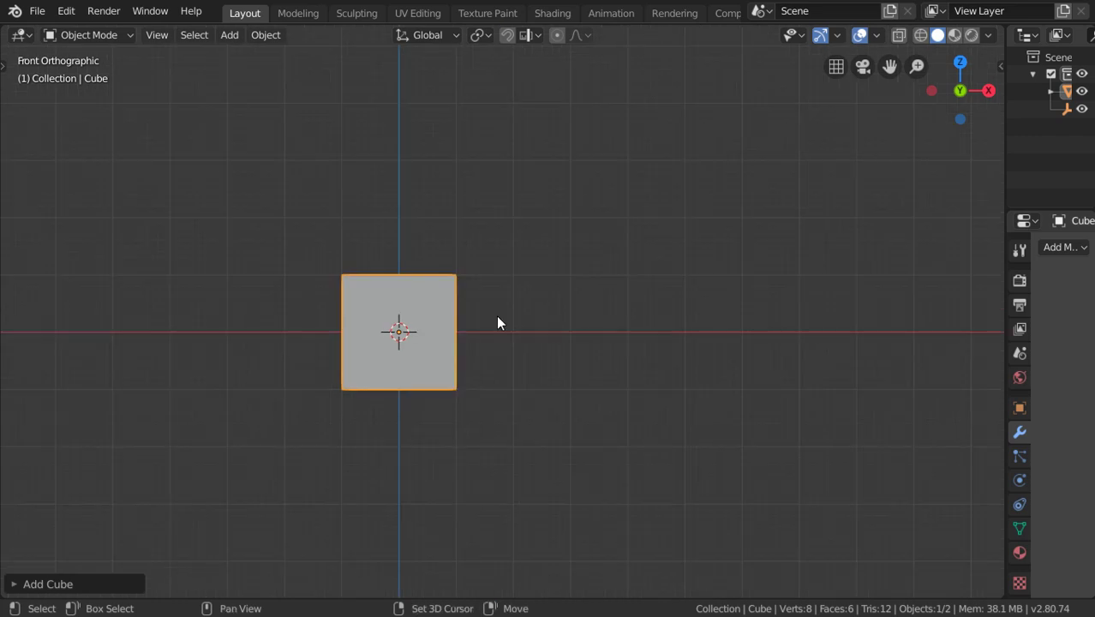
key(Tab)
scroll(496, 314, down, 4)
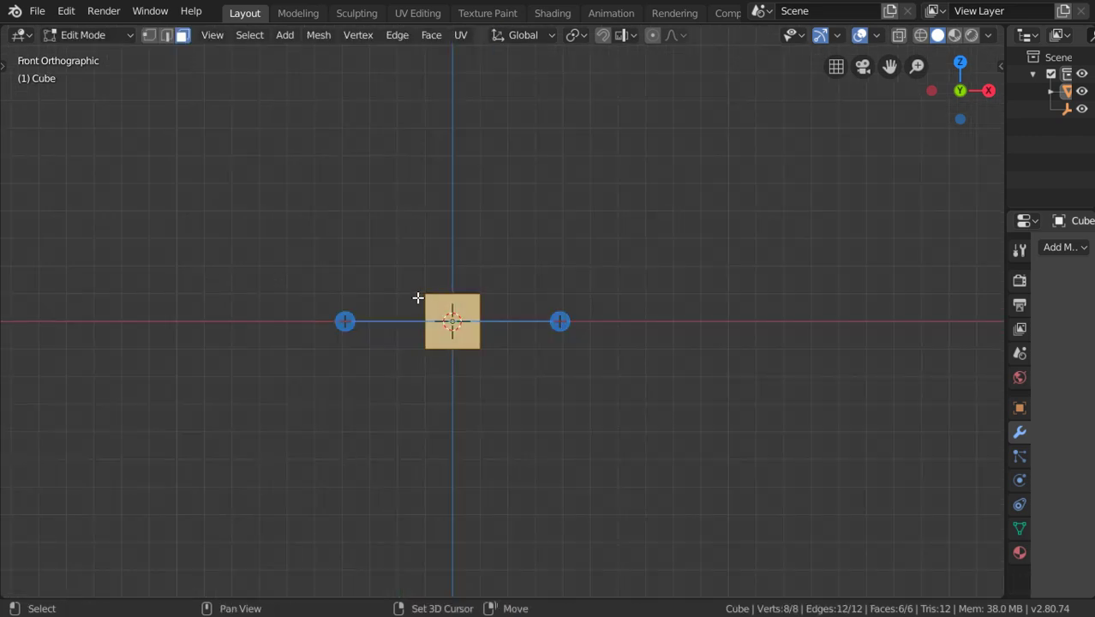
key(e)
key(shift+x)
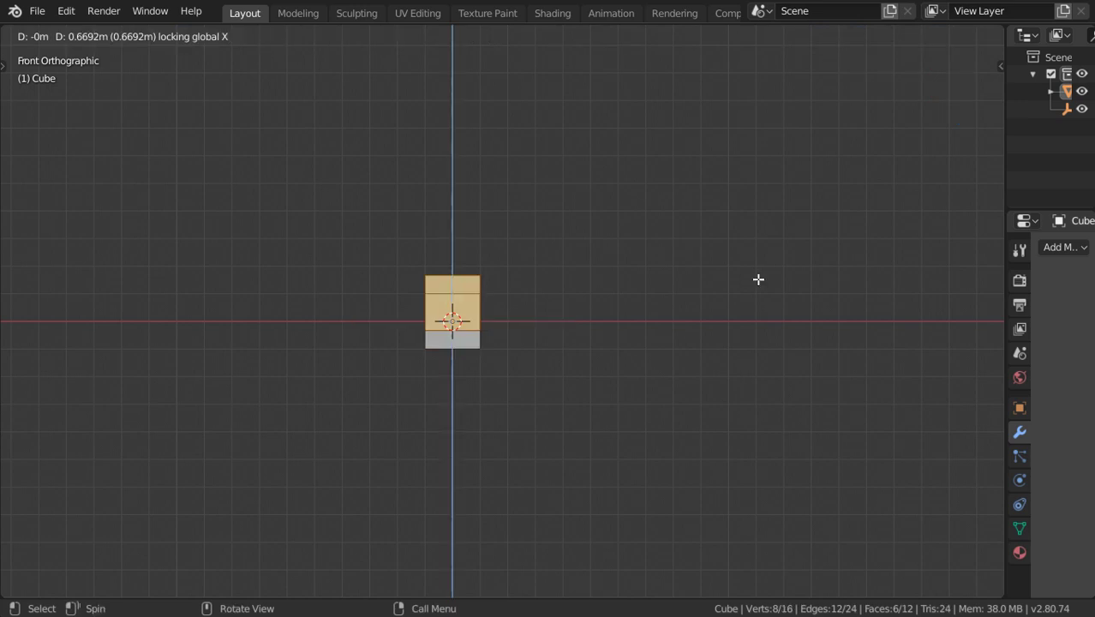
key(x)
click(69, 281)
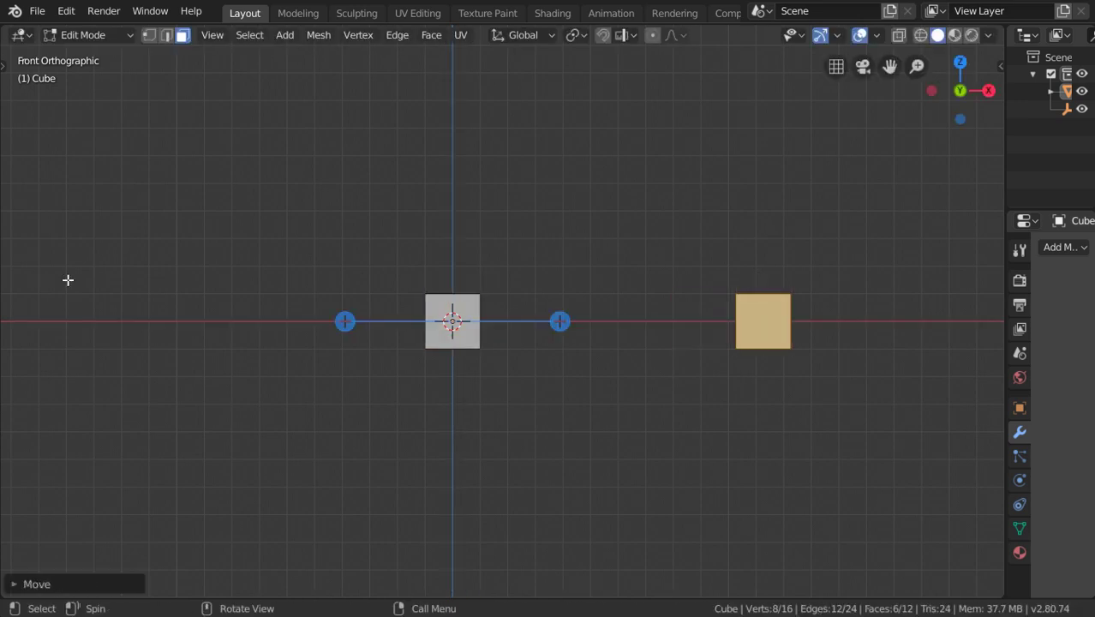
Select the top faces of both cubes and snap the 3D cursor to the selection.
middle_drag(675, 321, 597, 333)
click(459, 287)
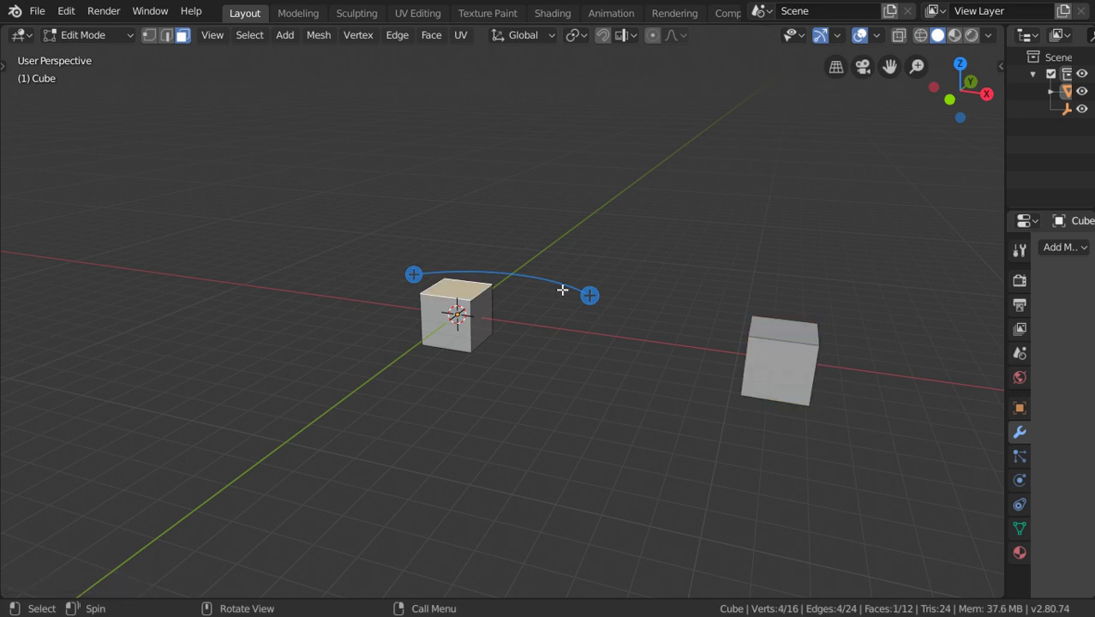
shift+click(750, 325)
key(t)
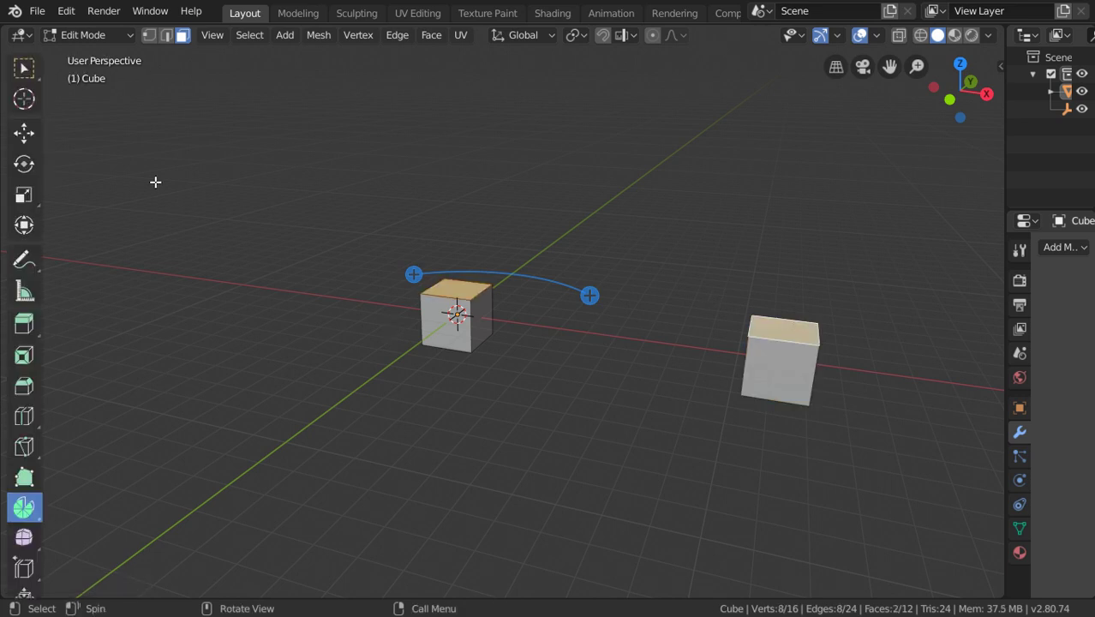
click(24, 69)
key(t)
key(shift+s)
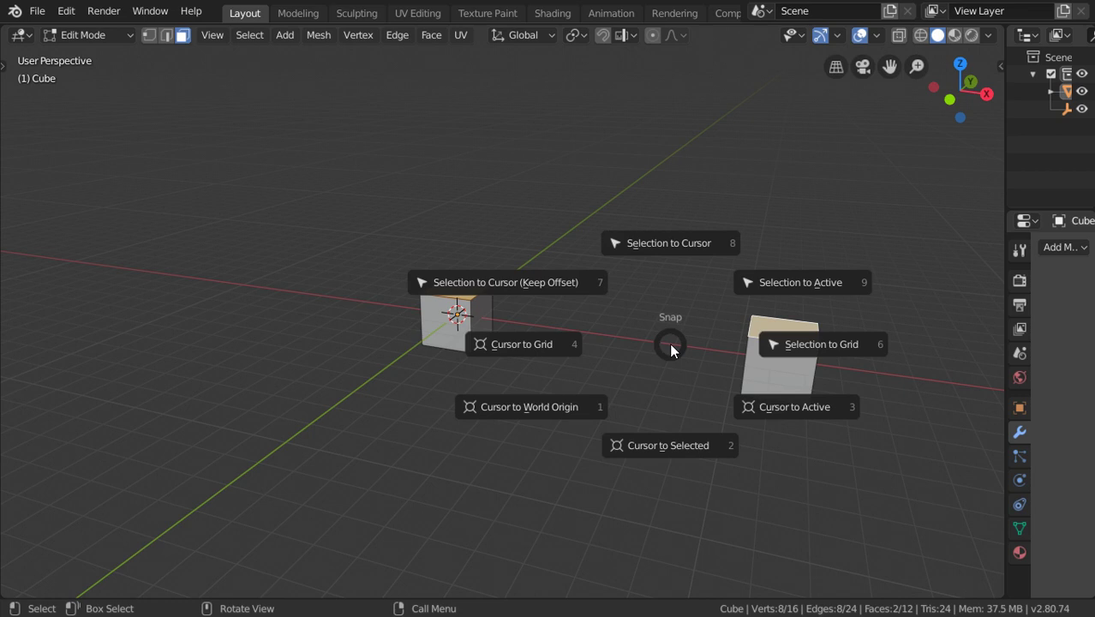
key(2)
key(KP_1)
middle_drag(649, 361, 569, 280)
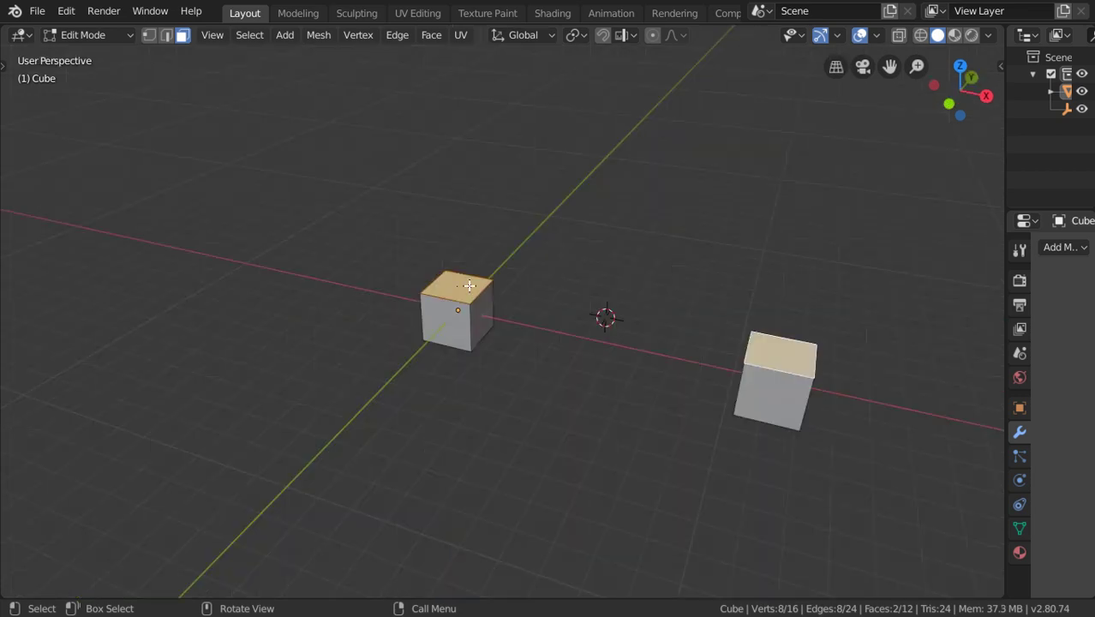
Select only the top face of the cube at the origin and spin it around the 3D cursor with the Spin tool.
click(469, 285)
key(KP_1)
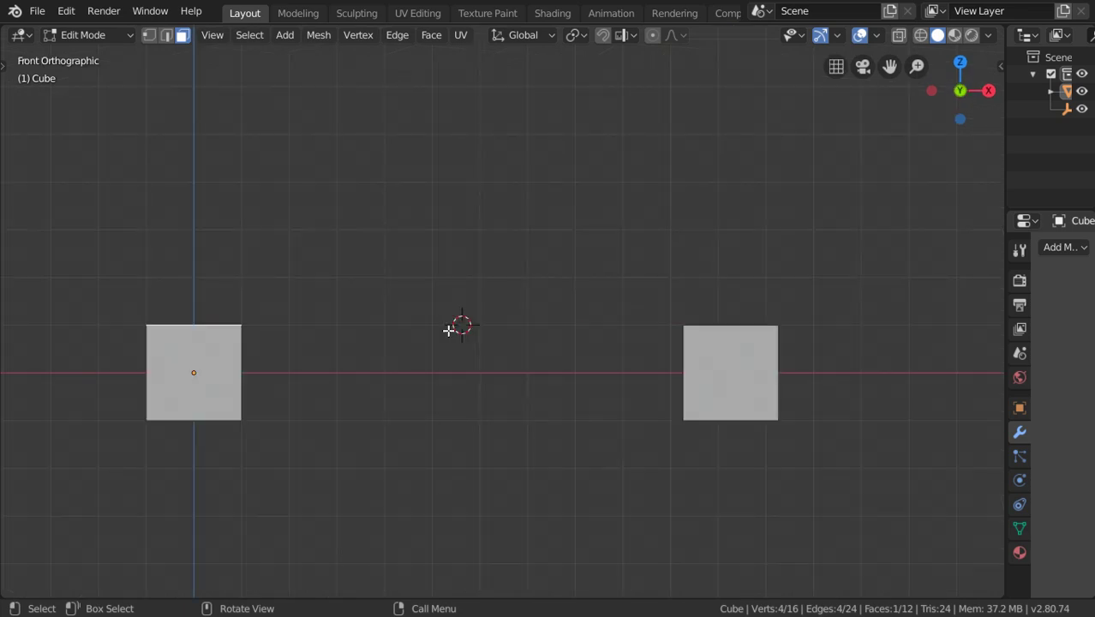
key(t)
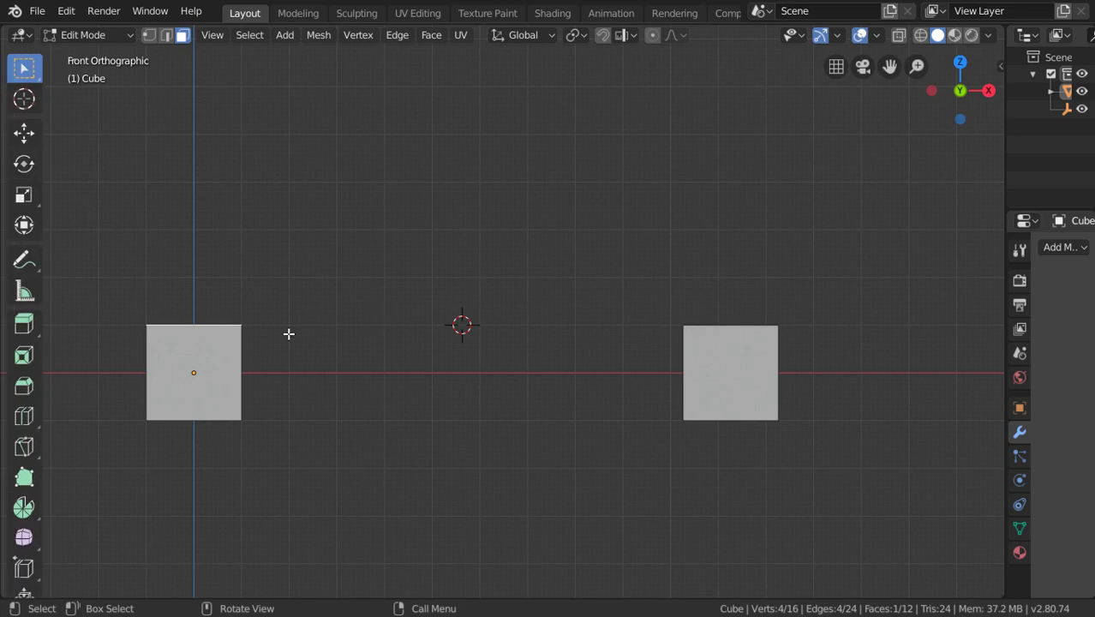
click(24, 507)
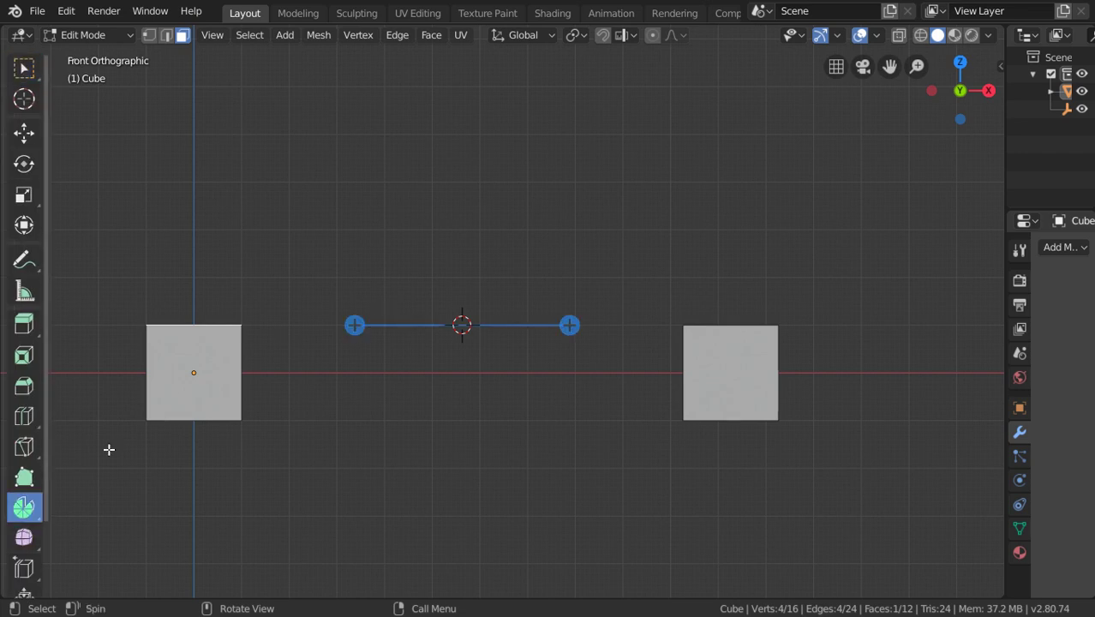
drag(353, 324, 411, 408)
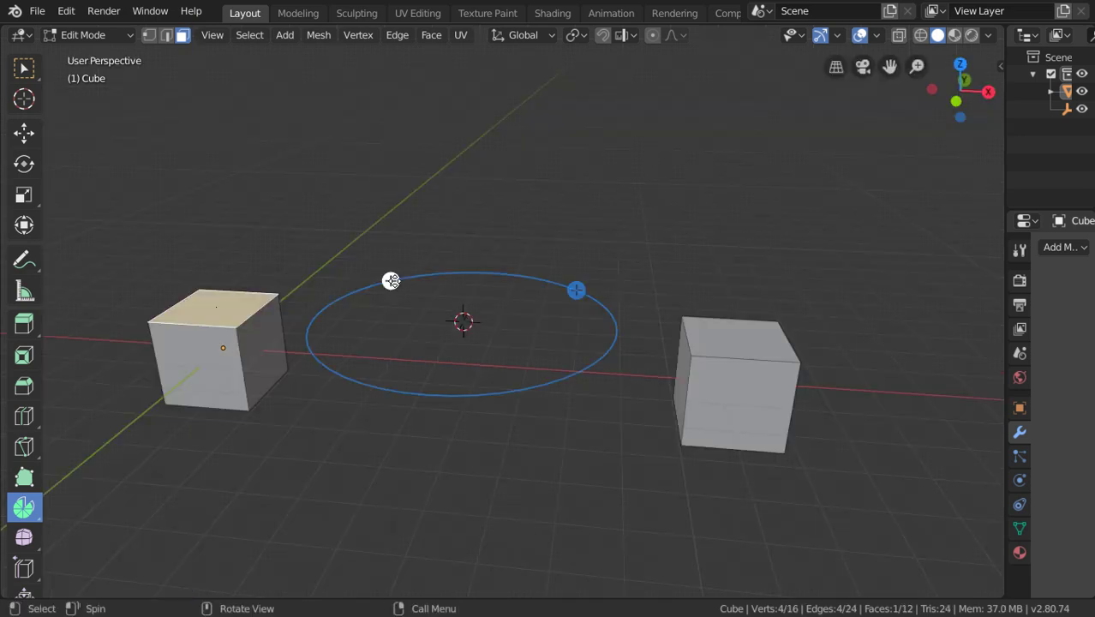
key(KP_1)
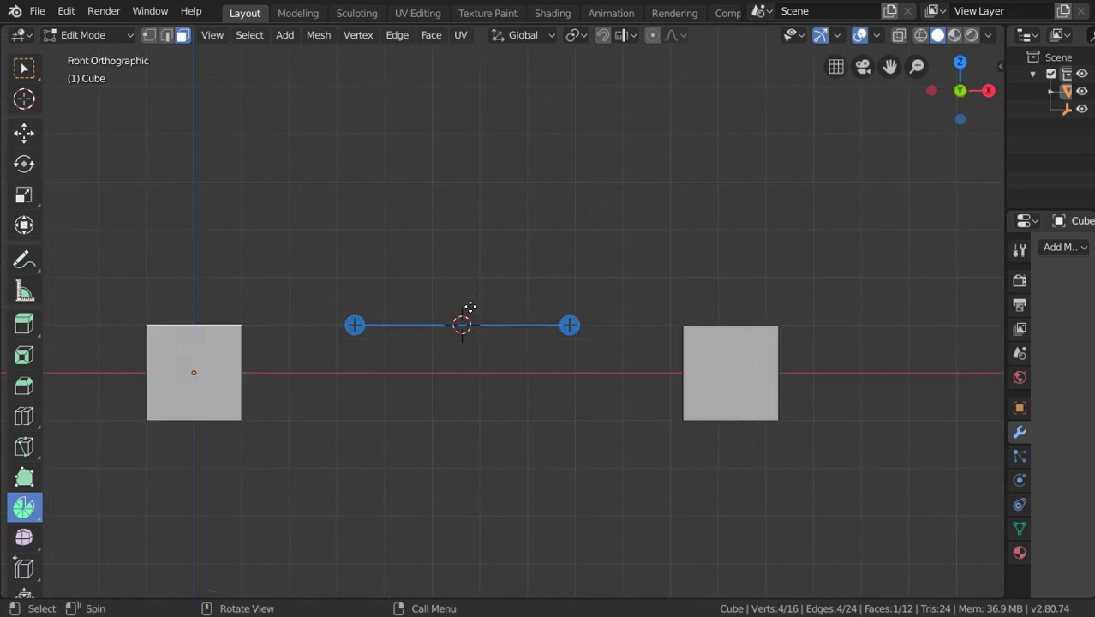
drag(24, 506, 80, 511)
drag(352, 323, 426, 312)
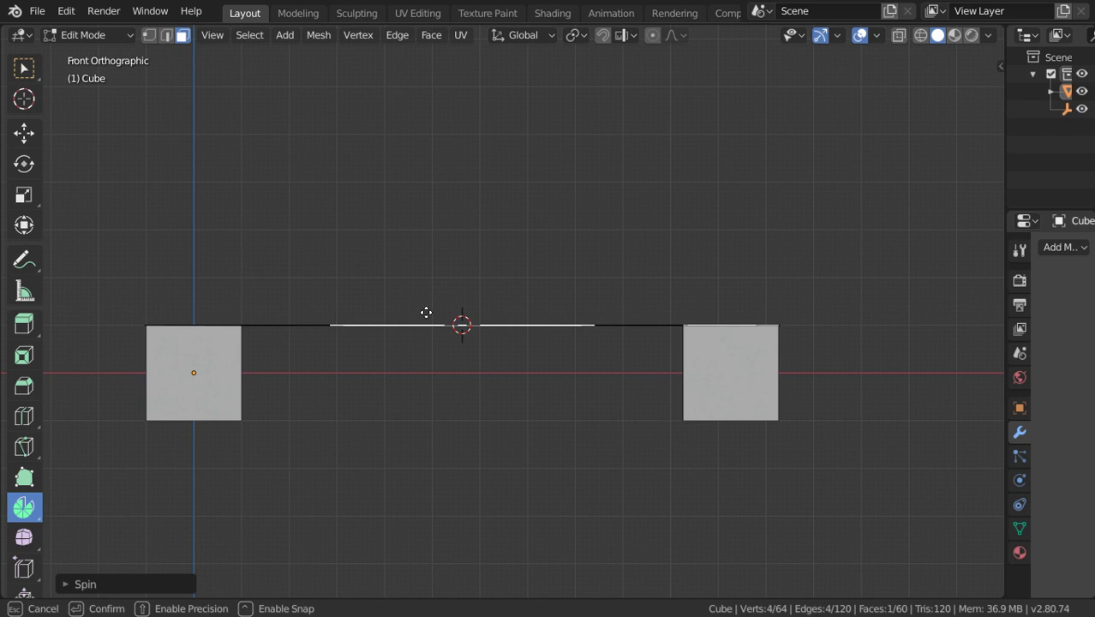
drag(425, 313, 524, 217)
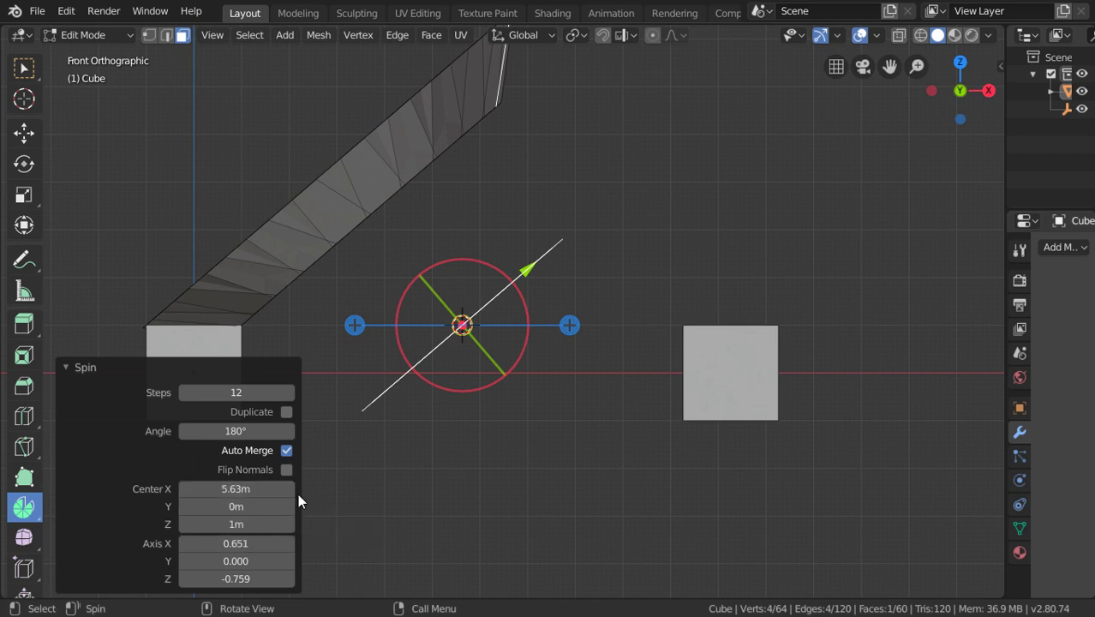
Set the spin's X, Y and Z axis values to 0, its angle to -180° and its steps to 14.
click(247, 549)
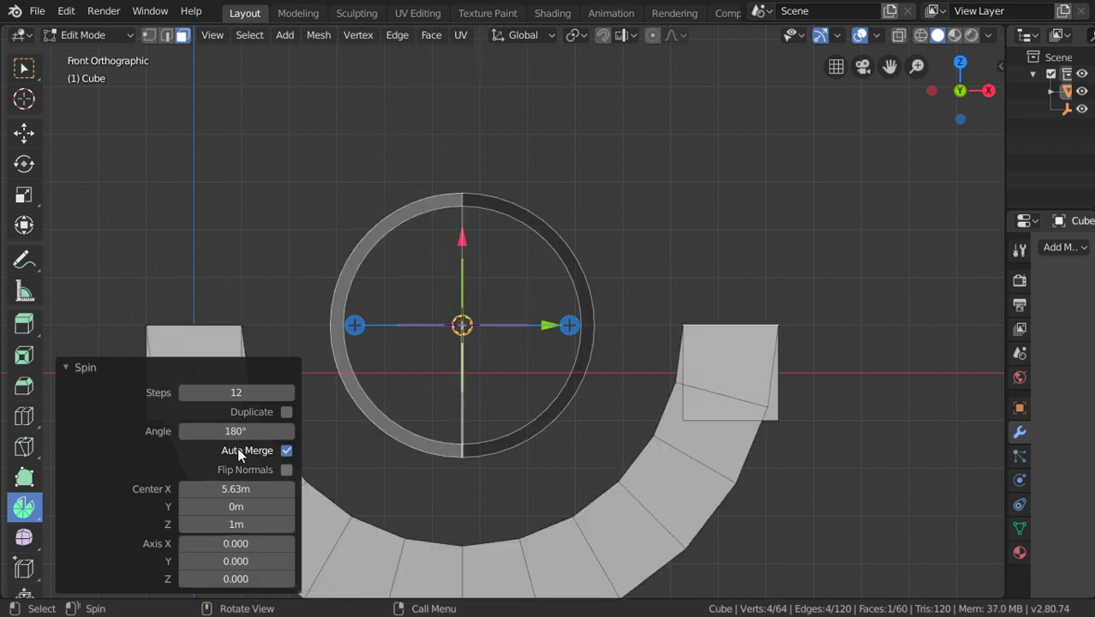
click(236, 431)
text(-180)
key(Return)
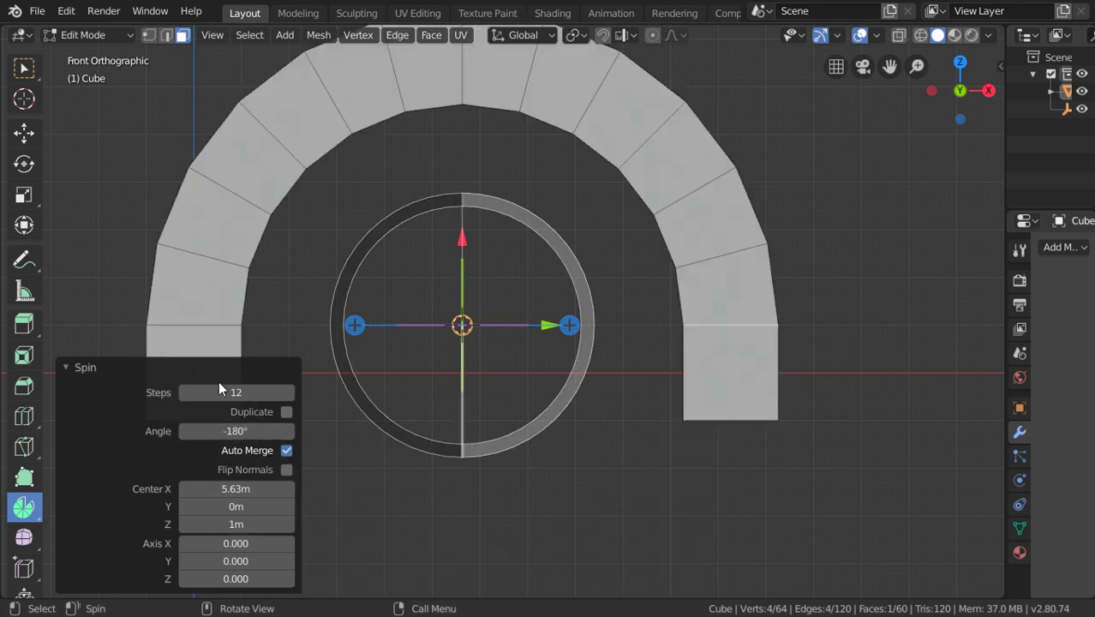
double_click(287, 393)
click(268, 370)
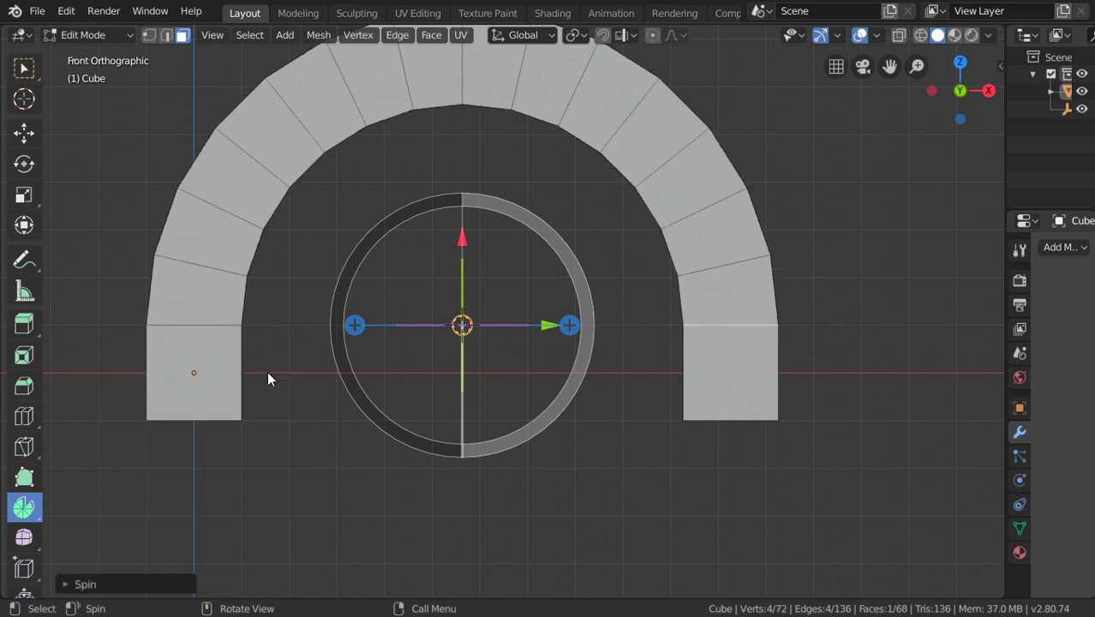
Select the entire arch, switch to edge selection mode and merge its vertices by distance.
middle_drag(267, 371, 551, 393)
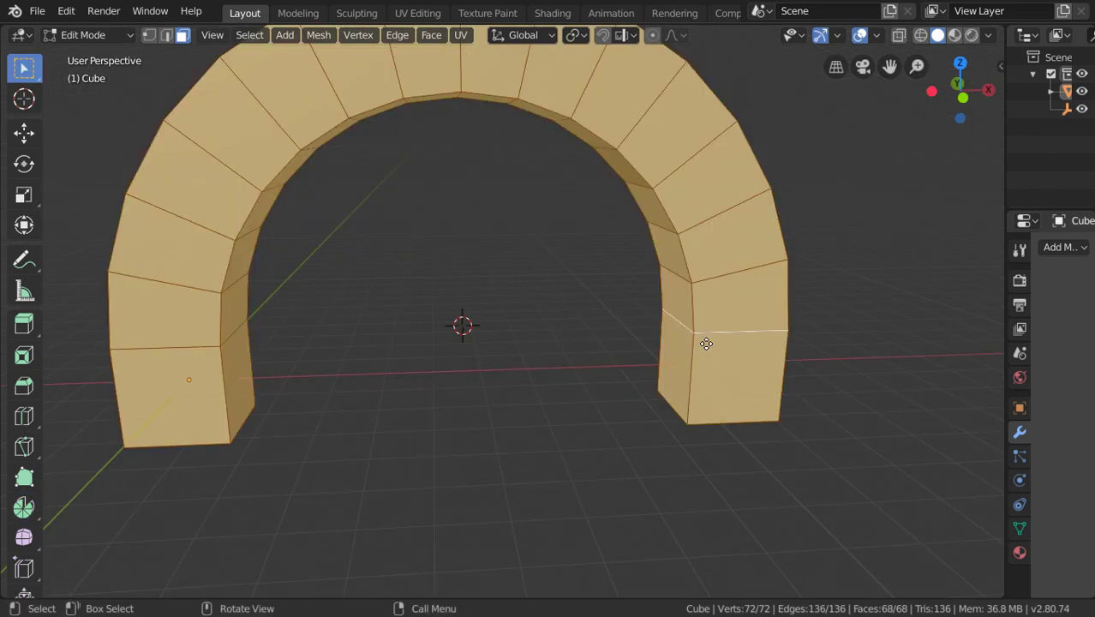
right_click(627, 160)
click(170, 37)
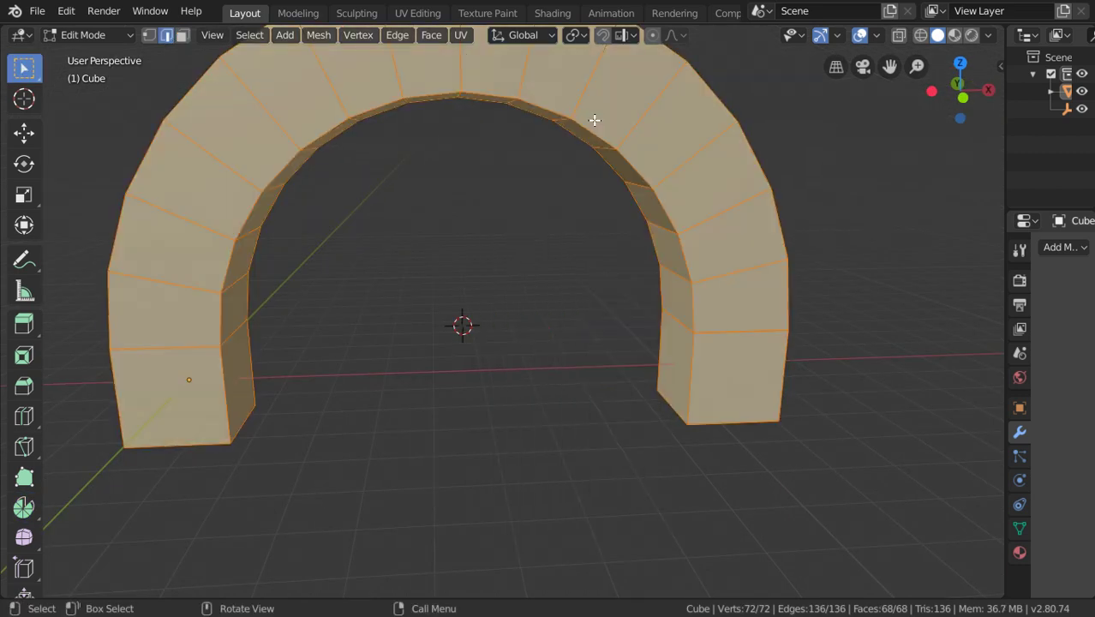
right_click(595, 120)
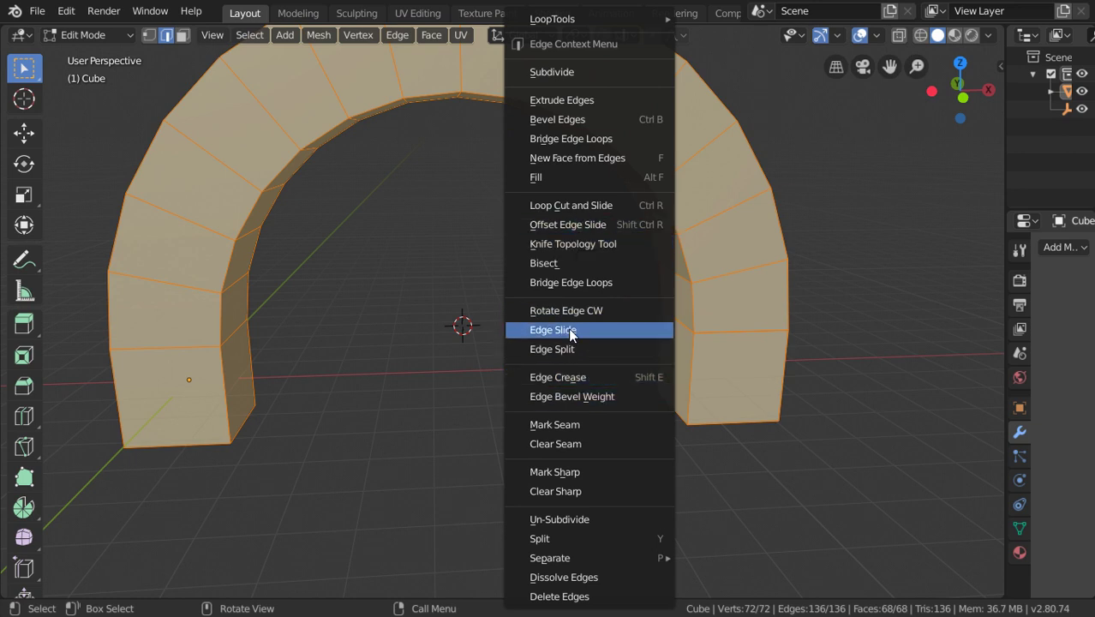
key(Escape)
key(m)
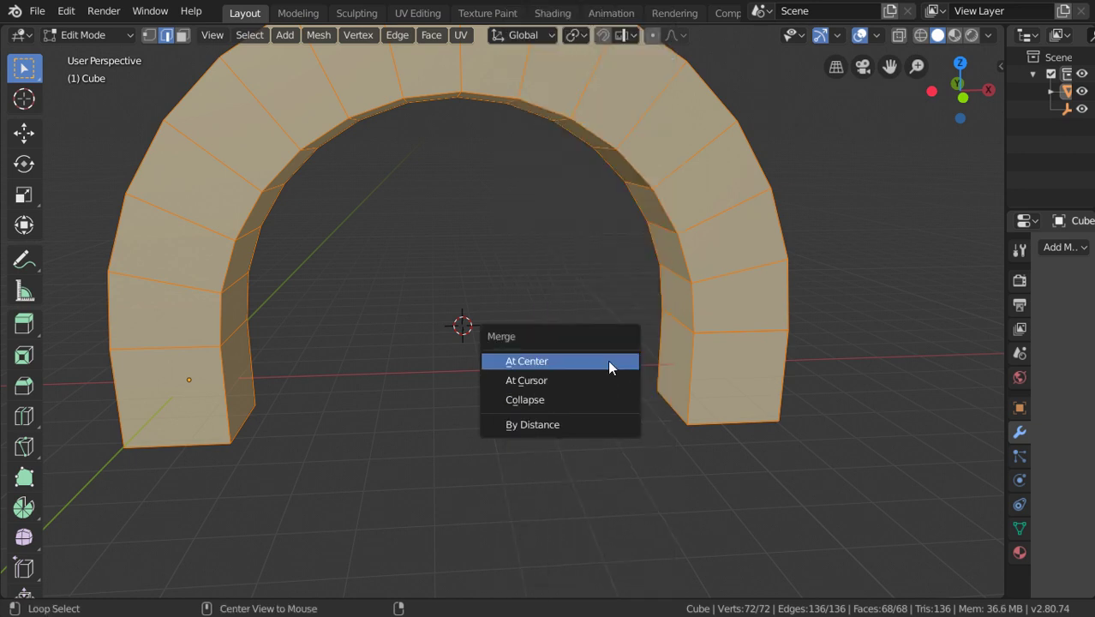
click(565, 426)
Switch the viewport to wireframe shading and deselect all of the arch's geometry.
mouse_move(765, 540)
middle_down()
mouse_move(816, 409)
mouse_move(795, 401)
middle_up()
key(shift+z)
mouse_move(709, 372)
middle_down()
mouse_move(706, 342)
mouse_move(734, 350)
mouse_move(688, 340)
mouse_move(756, 409)
middle_up()
scroll(733, 349, down, 5)
scroll(755, 409, up, 4)
key(alt+a)
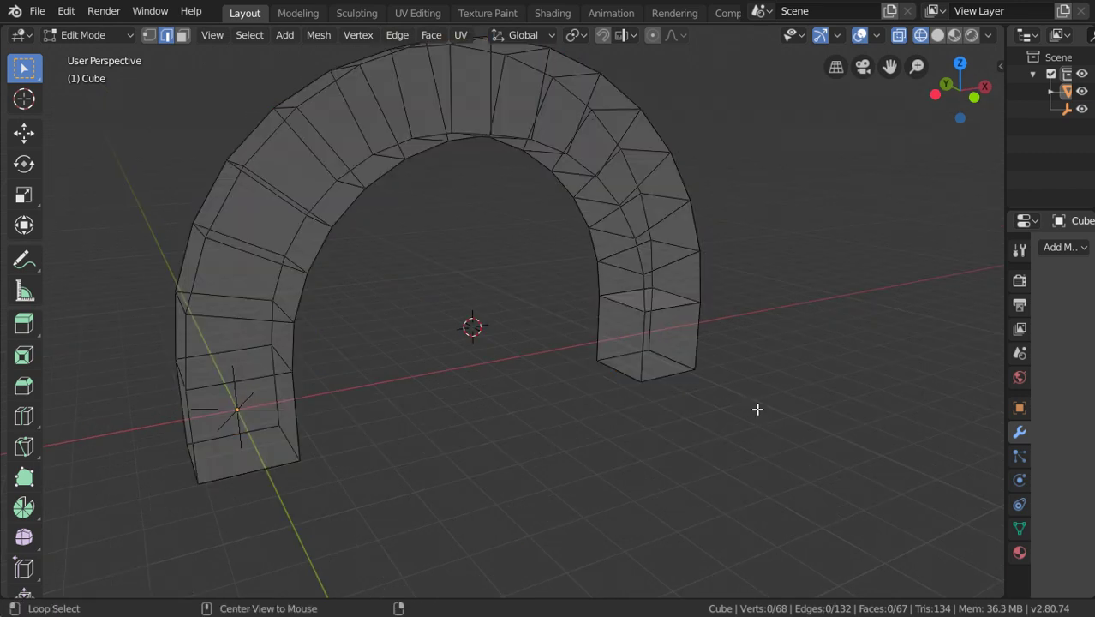
Find the hidden internal face with Select Interior Faces, delete it and run the selection command again.
key(F3)
text(select i)
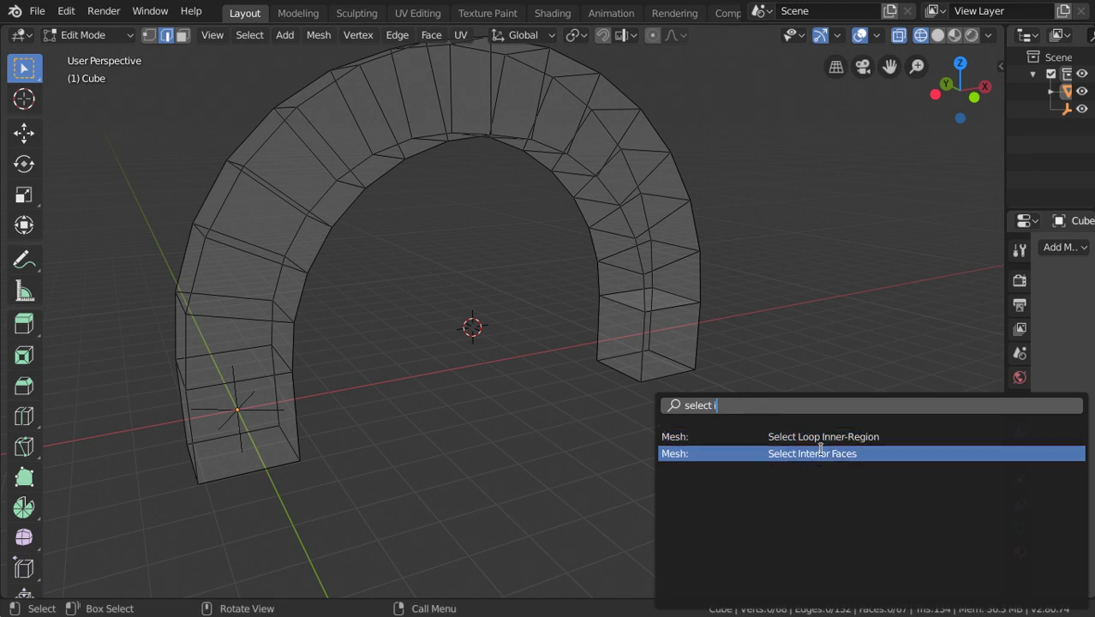
click(822, 452)
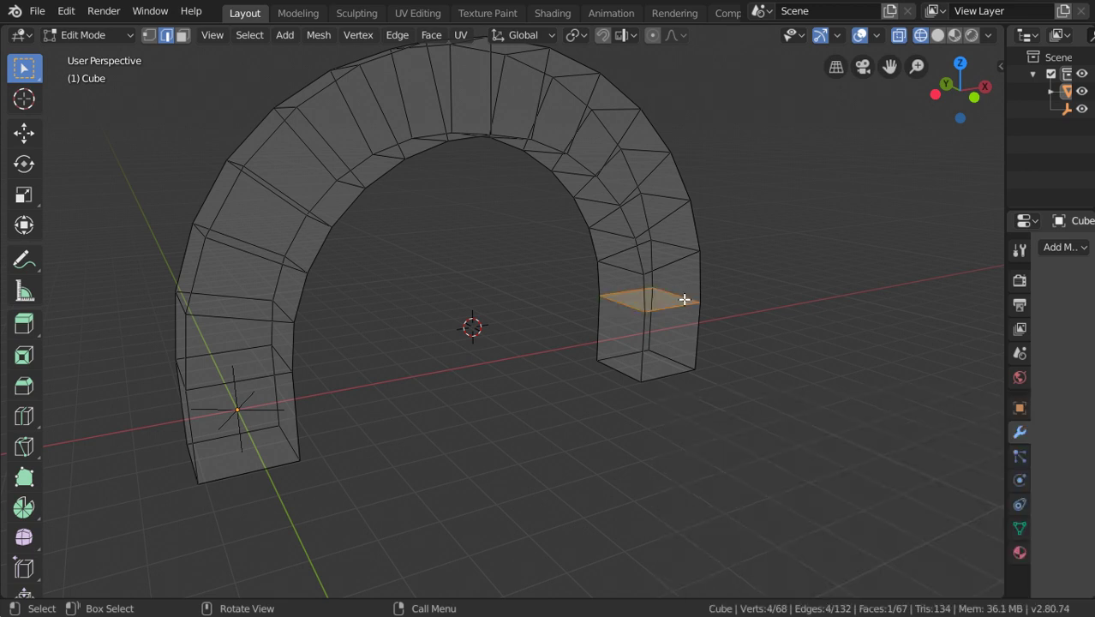
key(x)
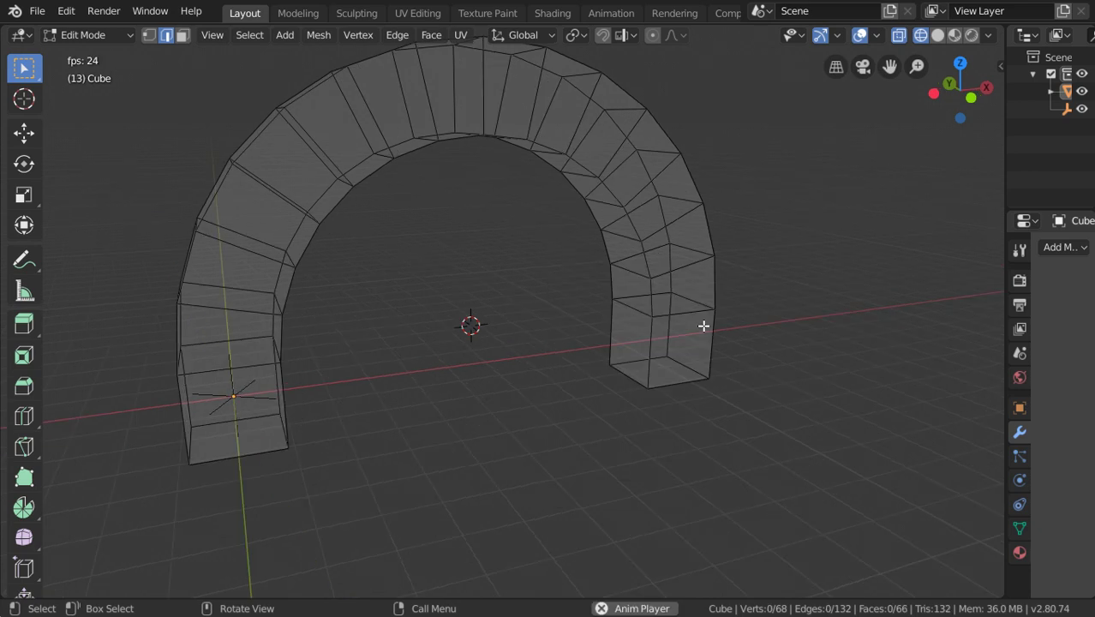
key(space)
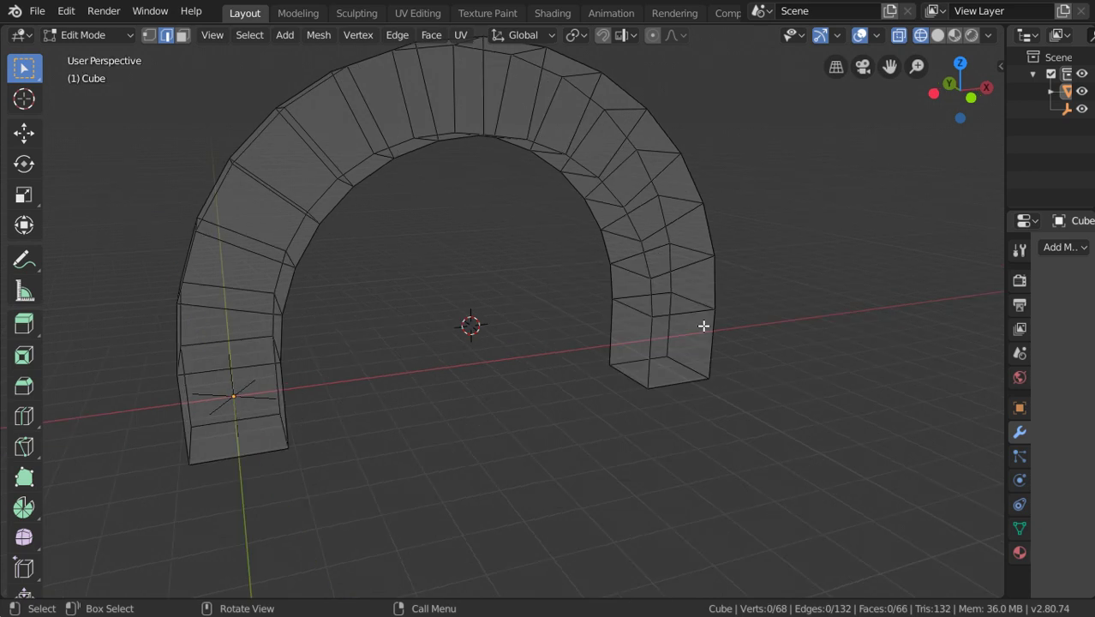
key(F3)
key(Return)
Create an internal face from the four vertices of a cross-section on the arch's origin-side curve.
middle_drag(462, 179, 308, 101)
key(1)
click(350, 199)
shift+click(403, 251)
shift+click(365, 226)
shift+click(311, 177)
key(f)
middle_drag(540, 244, 514, 178)
click(515, 179)
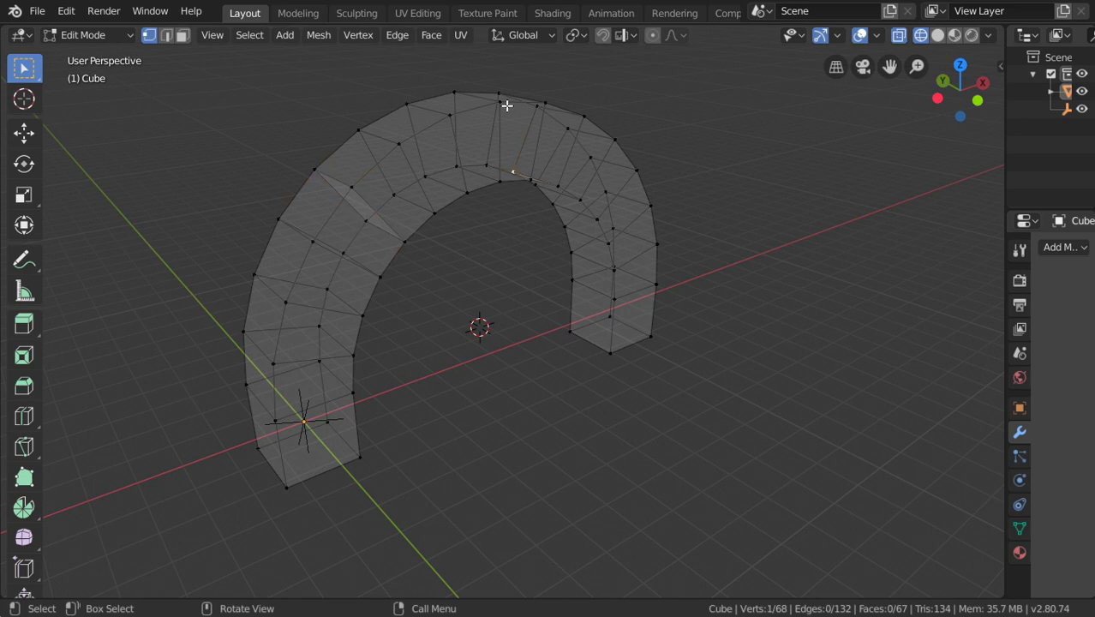
Create a second internal face from the four cross-section vertices at the crown of the arch.
click(459, 97)
shift+click(469, 168)
shift+click(505, 180)
shift+click(508, 111)
key(f)
middle_drag(507, 109, 532, 229)
click(533, 228)
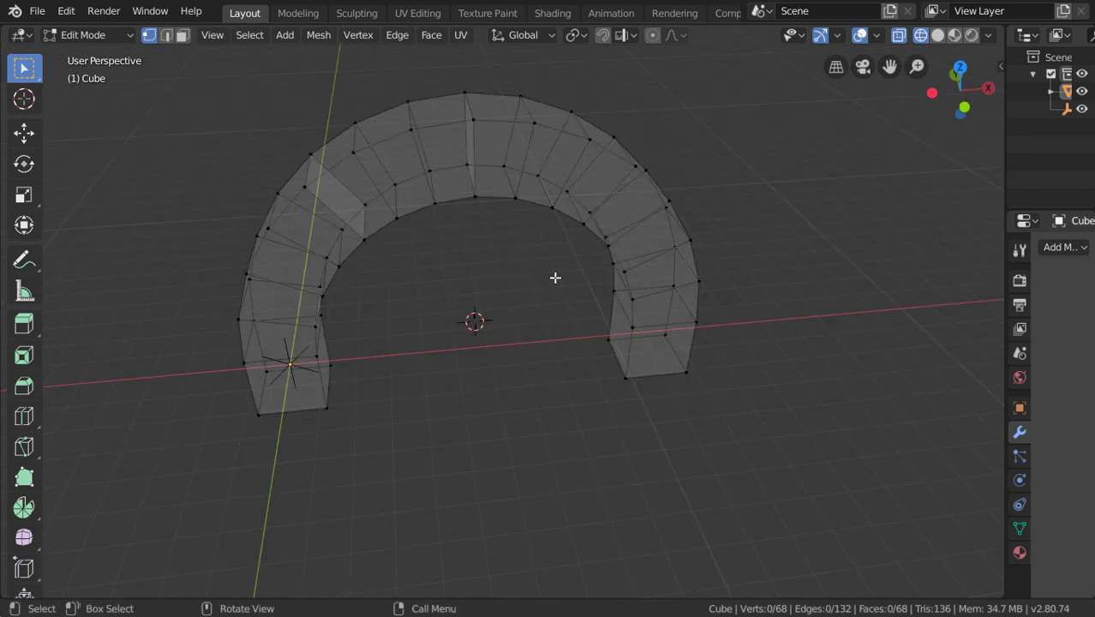
Select the non-manifold geometry and delete the two internal faces, returning to the front view.
key(ctrl+alt+shift+m)
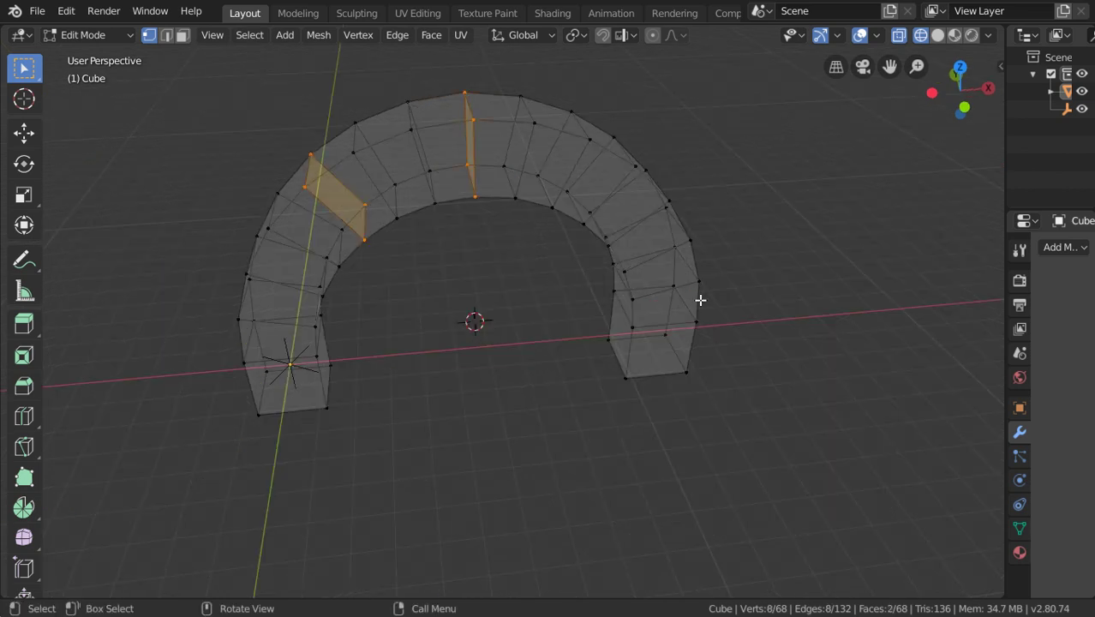
middle_drag(700, 300, 482, 249)
key(x)
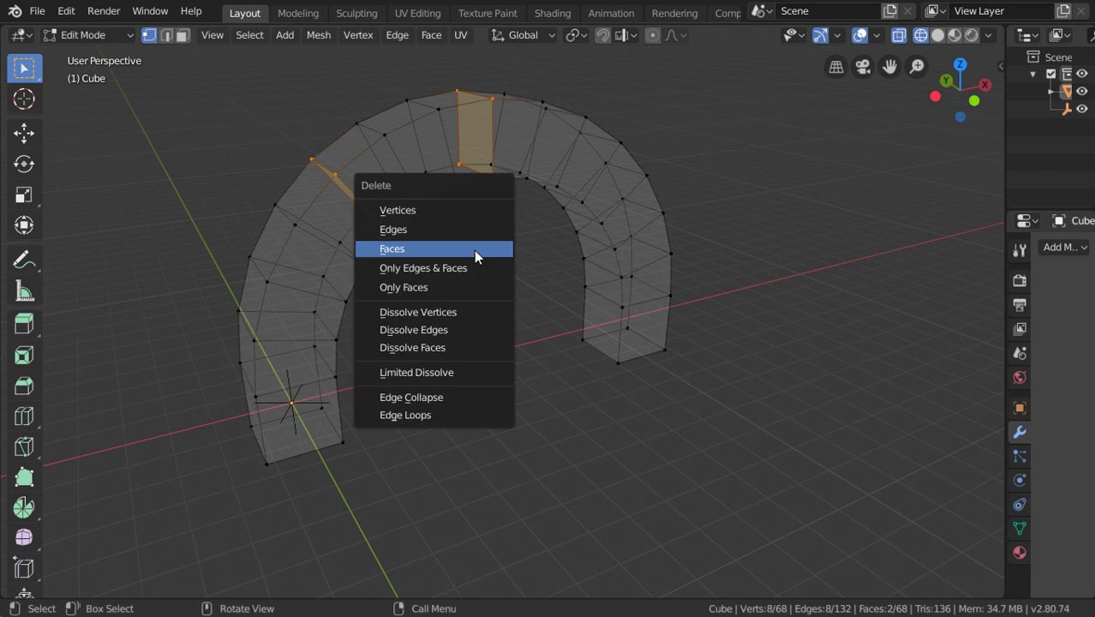
click(474, 249)
mouse_move(474, 250)
middle_down()
mouse_move(493, 289)
mouse_move(466, 255)
middle_up()
key(KP_1)
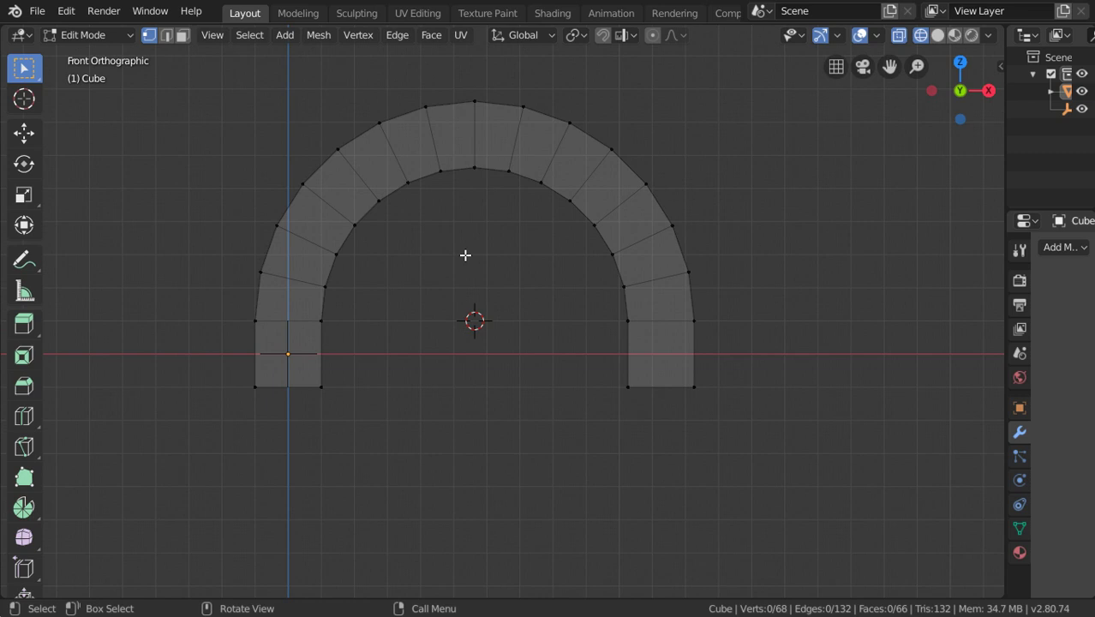
Select the face loop running around the arch in solid view, apply Checker Deselect and expand its settings.
middle_drag(465, 254, 470, 338)
alt+click(512, 170)
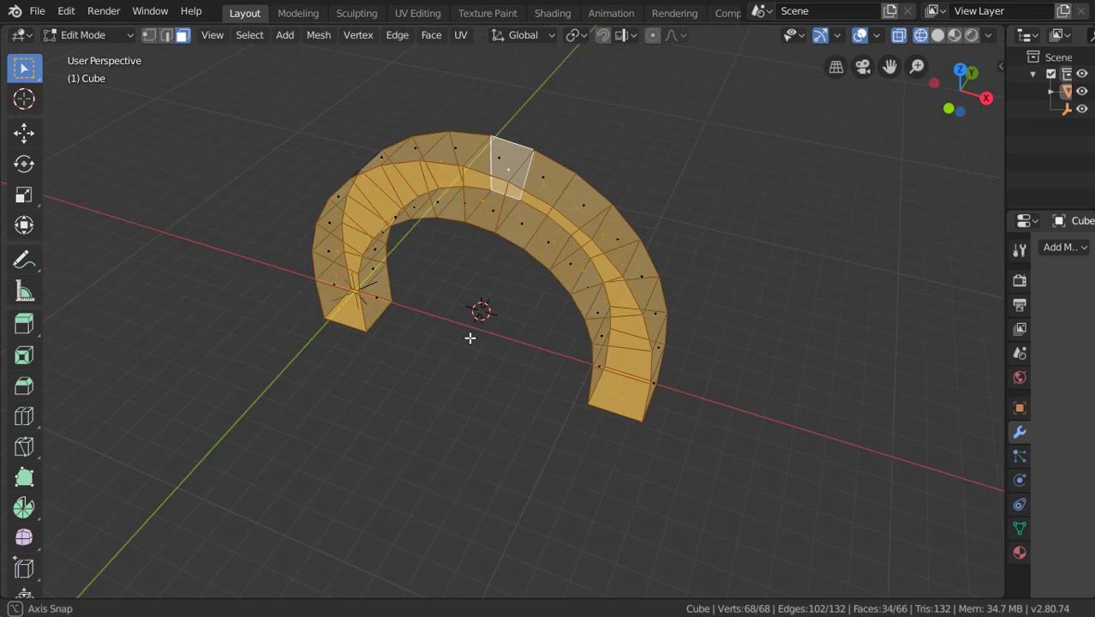
key(shift+z)
mouse_move(470, 337)
middle_down()
mouse_move(464, 86)
mouse_move(348, 177)
mouse_move(438, 215)
middle_up()
click(253, 40)
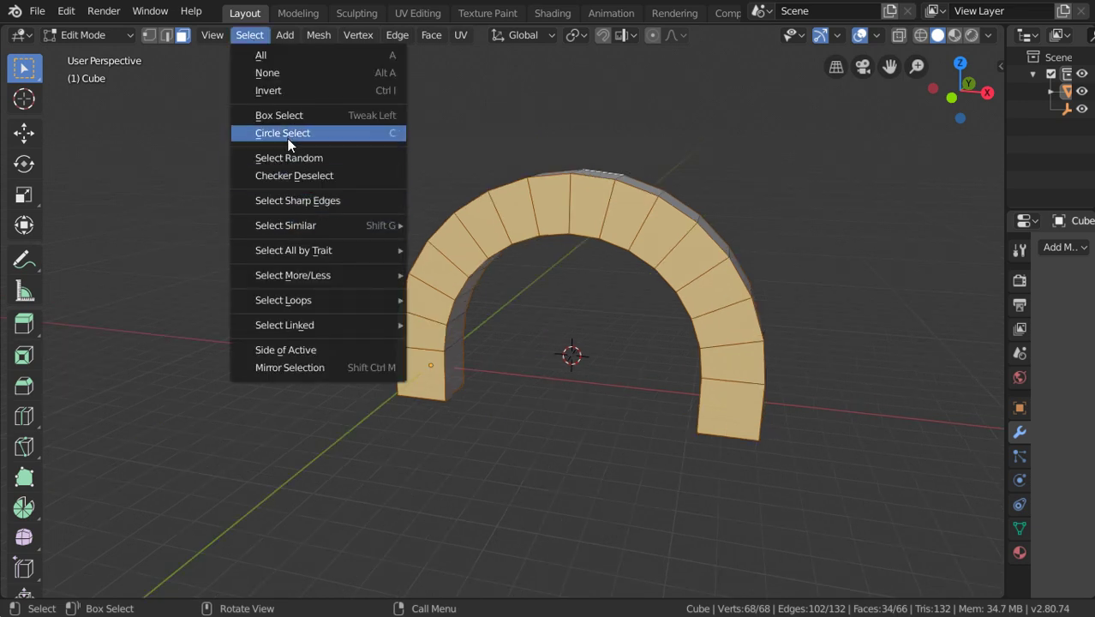
click(295, 174)
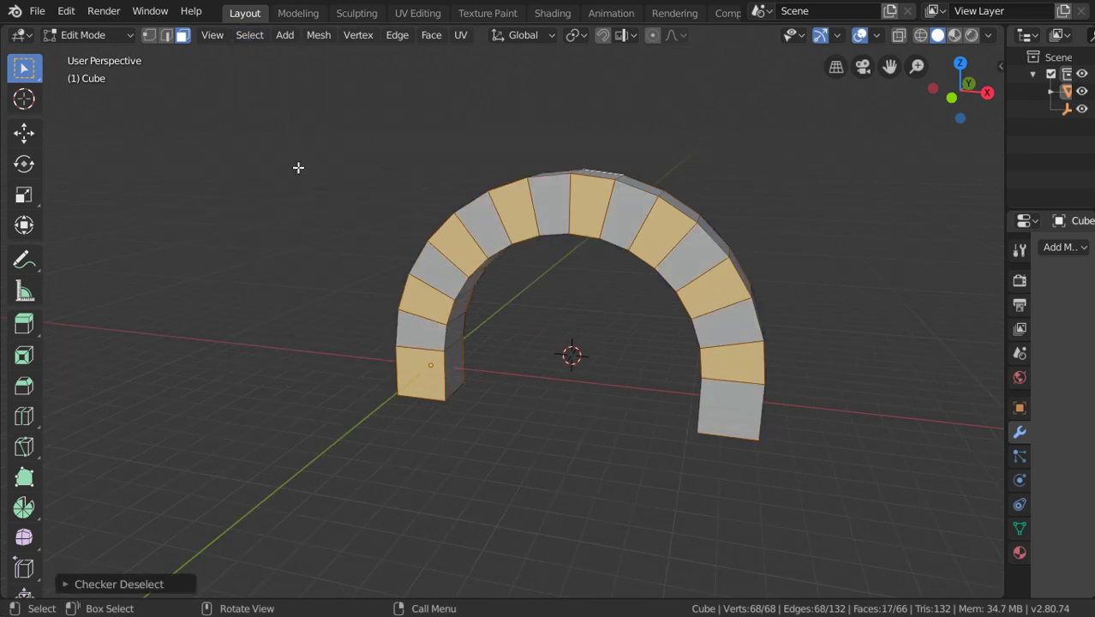
click(132, 588)
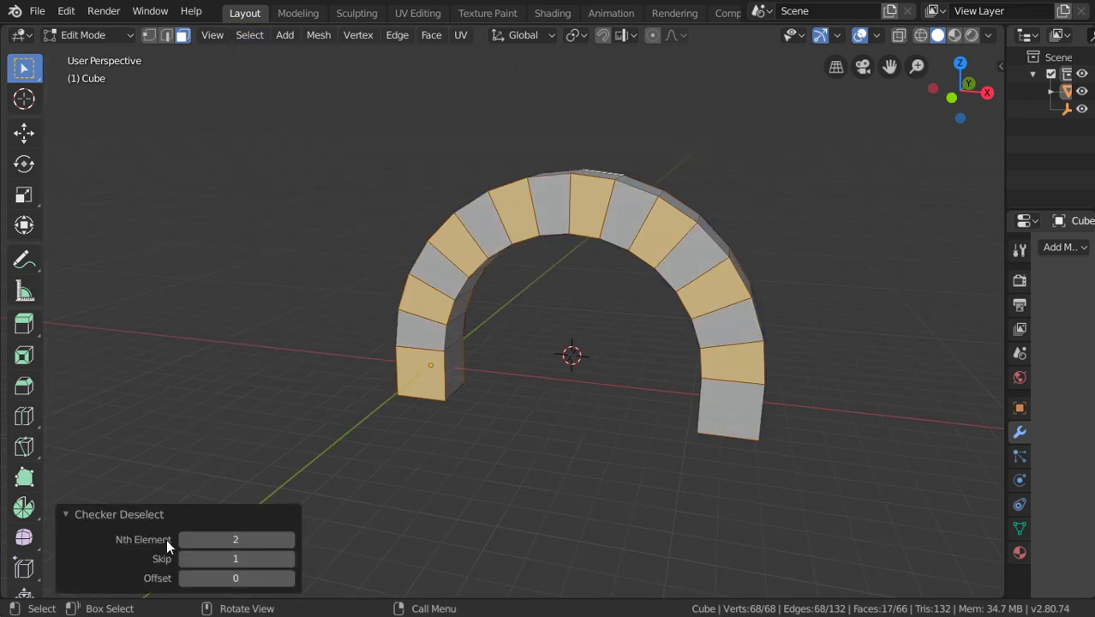
Raise Checker Deselect's Nth Element to 3, view the arch from its other side and raise the value to 4.
click(289, 540)
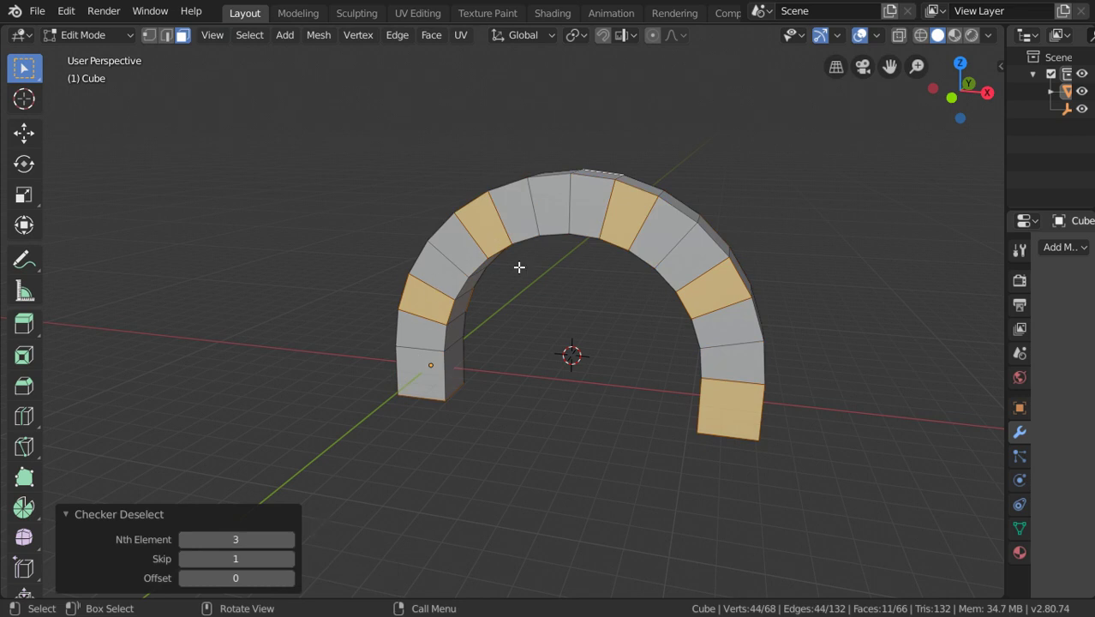
middle_drag(466, 245, 793, 250)
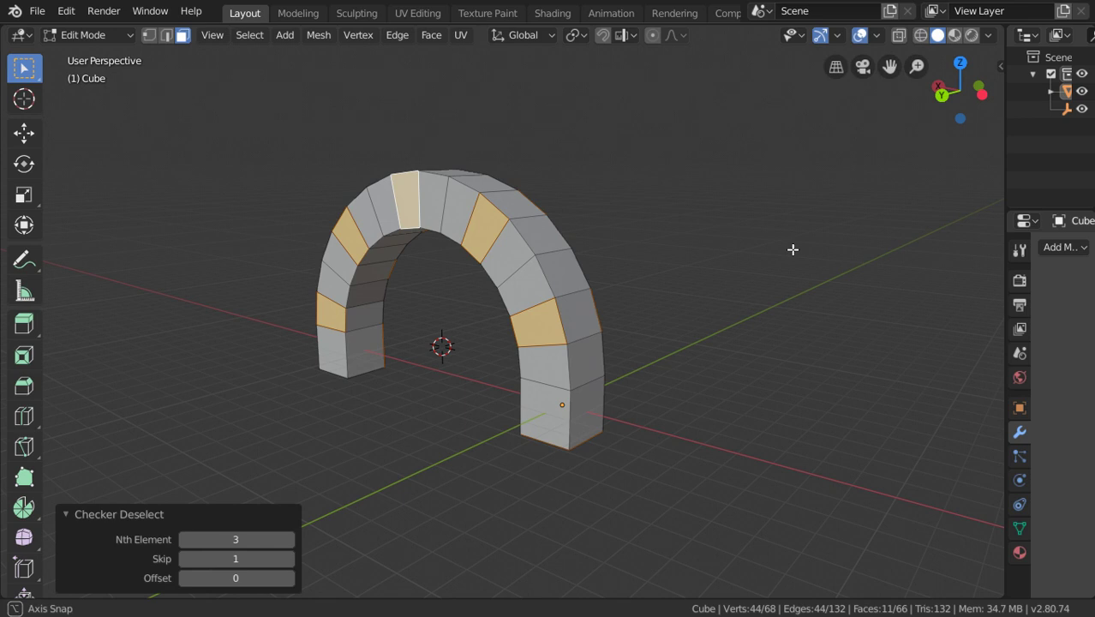
click(290, 540)
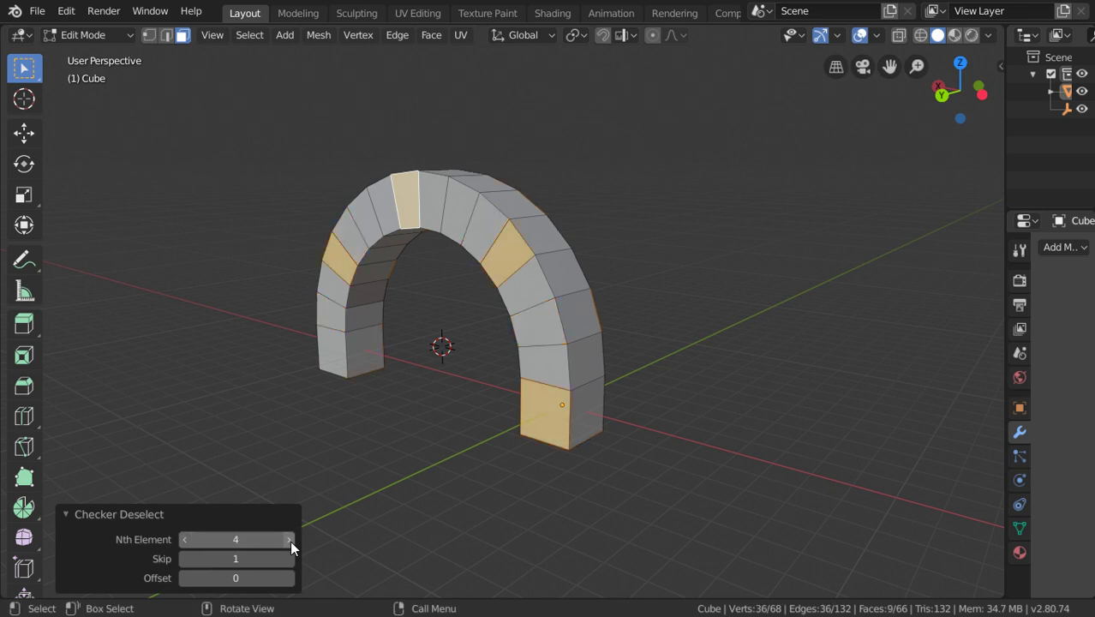
Set Checker Deselect's Offset to 3 and its Skip value to 3.
click(289, 578)
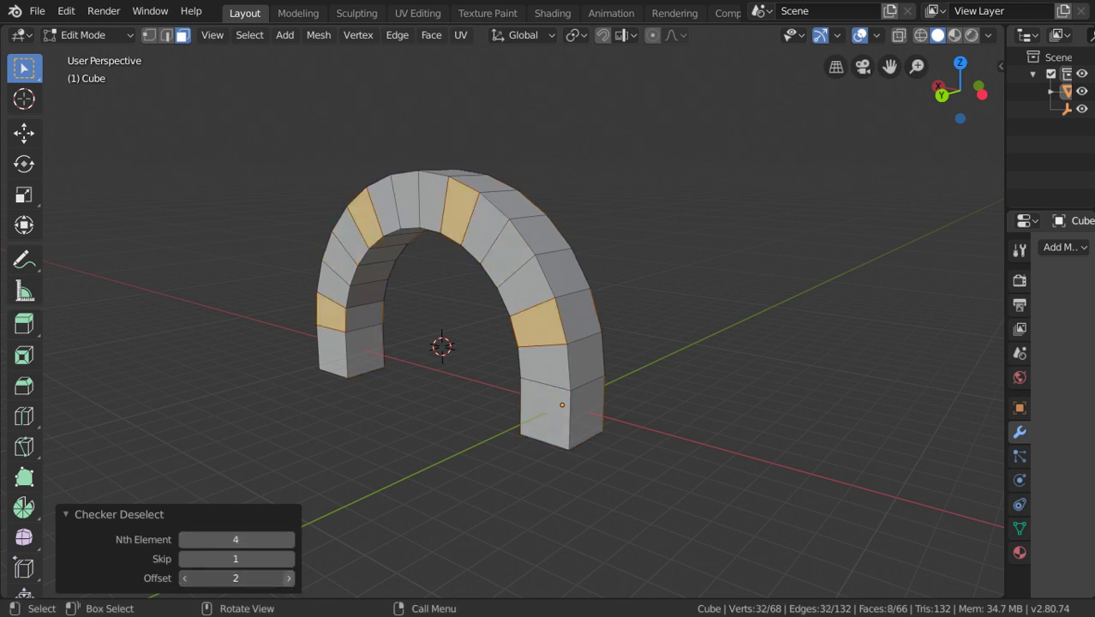
click(289, 578)
click(289, 578)
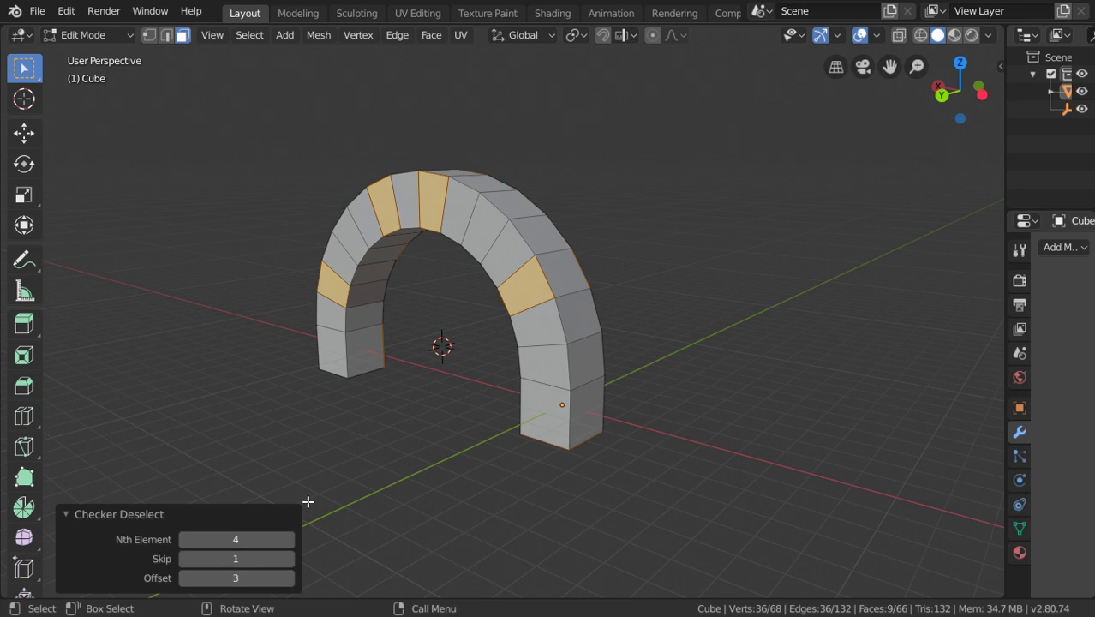
click(290, 559)
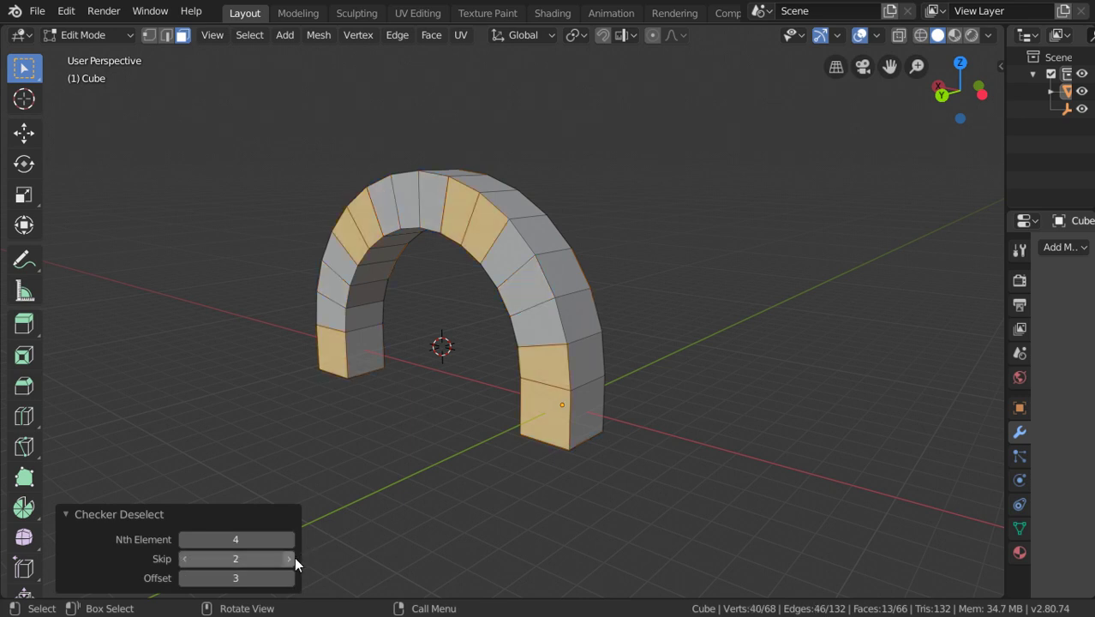
click(289, 559)
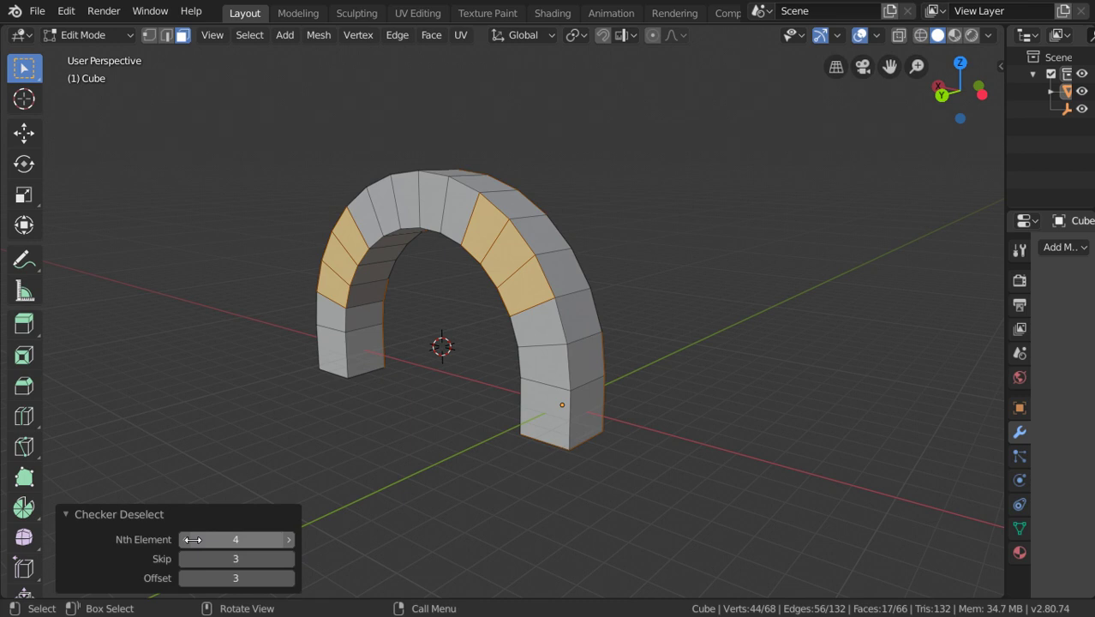
Restore Checker Deselect's Nth Element to 2 and Skip to 1, and raise the Offset by one.
click(185, 539)
click(185, 540)
click(182, 561)
click(182, 561)
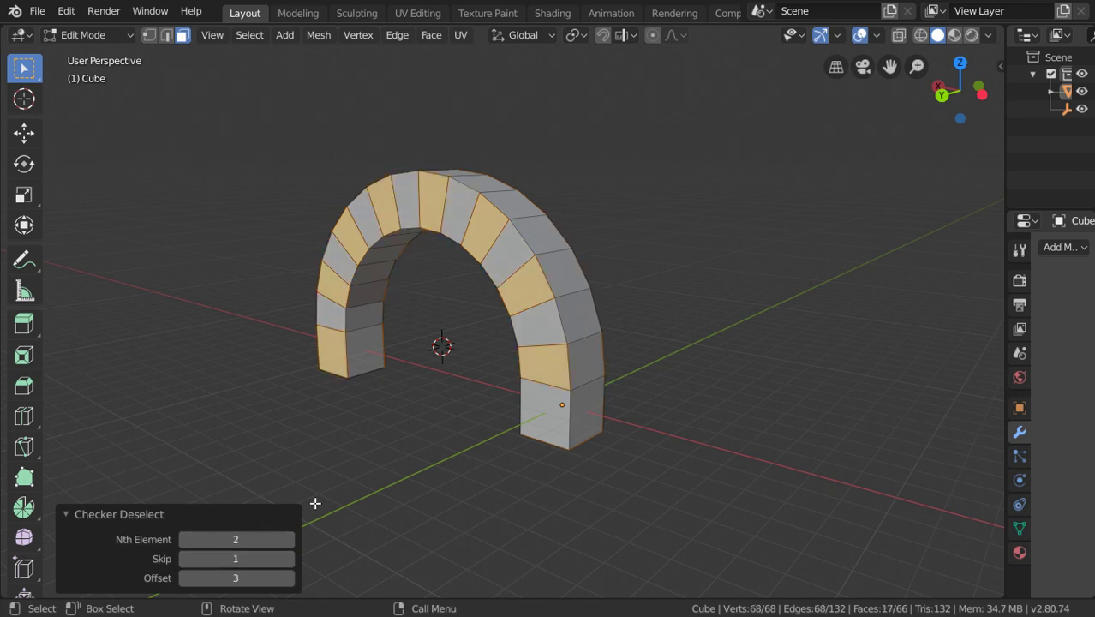
middle_drag(412, 390, 318, 397)
click(289, 582)
Return to Object Mode and add a Monkey mesh on the arch's +X side at about X 36.7 m, Z 2.59 m.
scroll(568, 349, down, 3)
middle_drag(567, 350, 700, 351)
key(Tab)
key(KP_1)
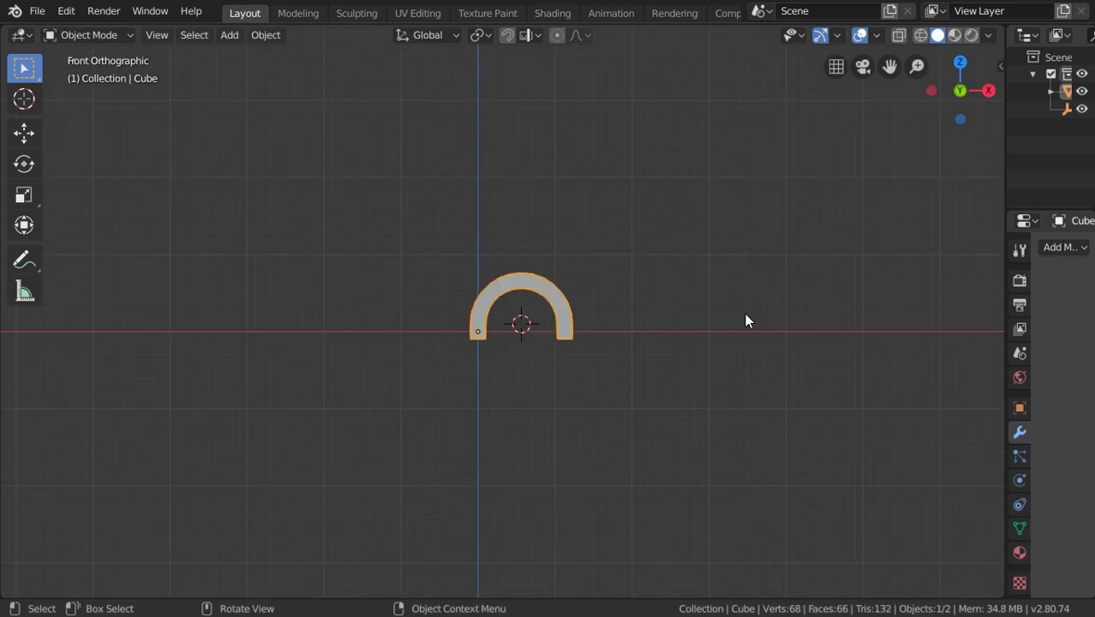
key(shift+a)
mouse_move(770, 247)
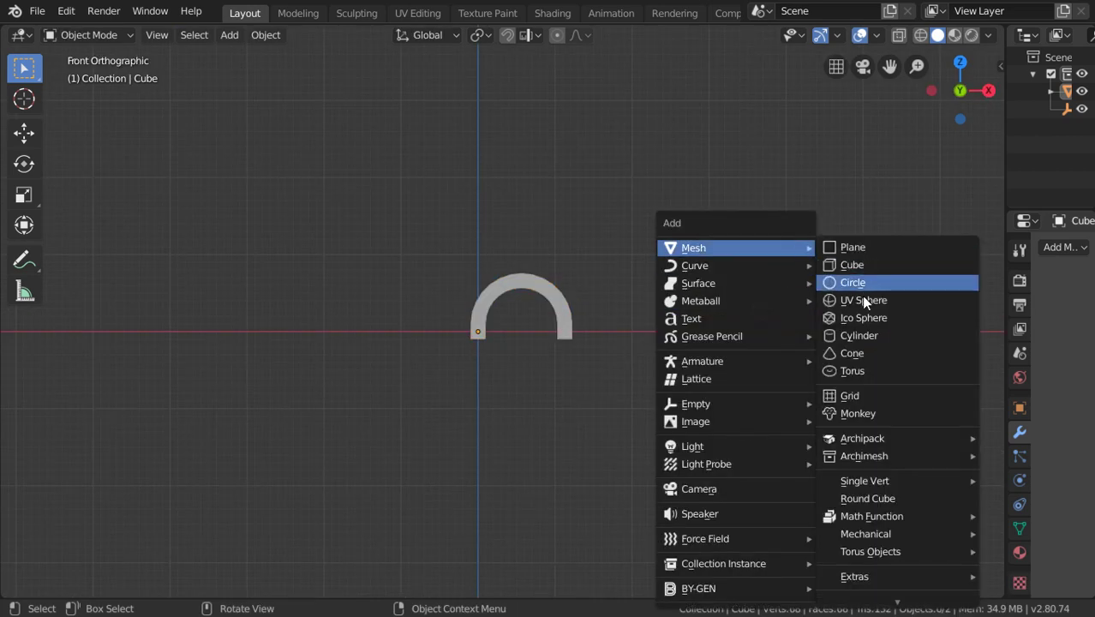
click(865, 411)
Scale the monkey head uniformly to about 7.8 times its size.
shift+middle_drag(725, 324, 644, 292)
key(s)
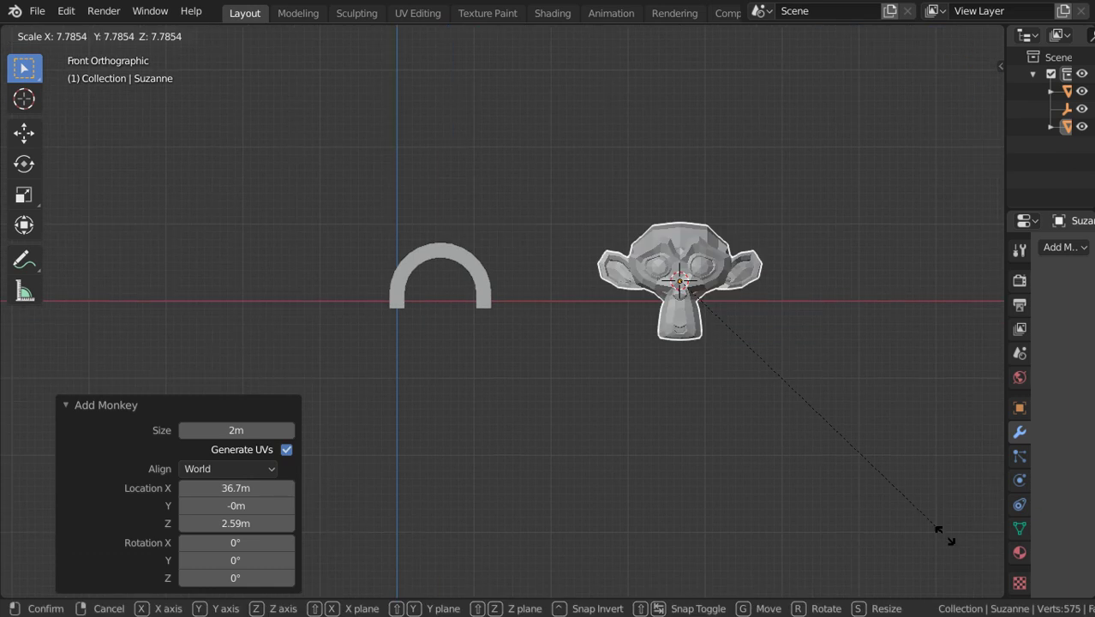
click(947, 539)
Edit both objects together in vertex selection mode, clear the selection and select one vertex on the monkey head's centre line.
middle_drag(947, 538, 772, 400)
key(grave)
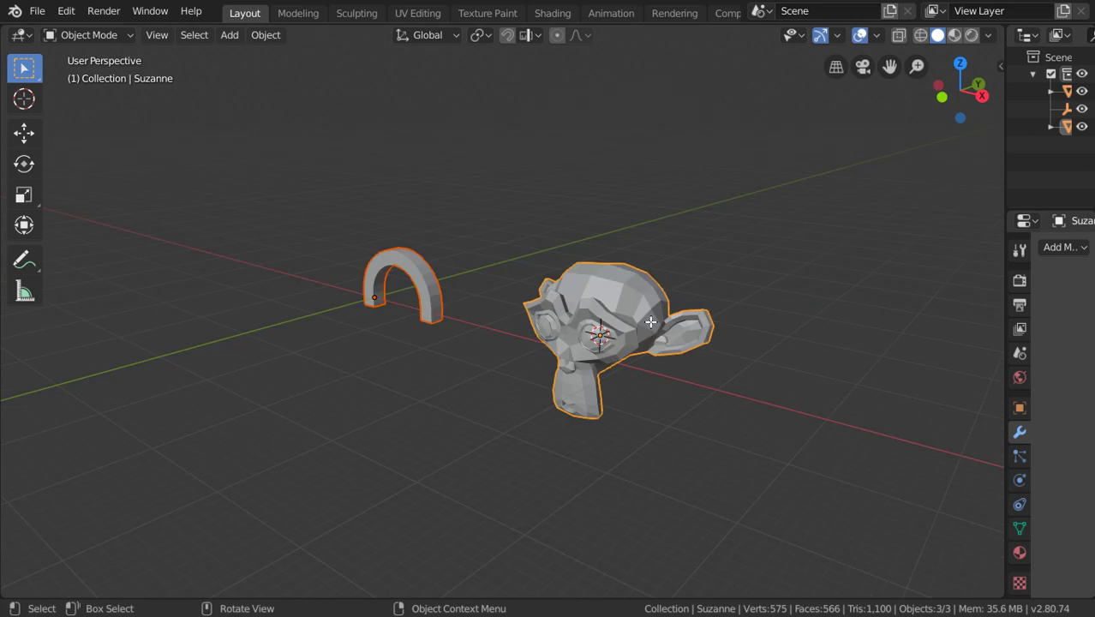
scroll(650, 321, up, 2)
key(Tab)
click(182, 34)
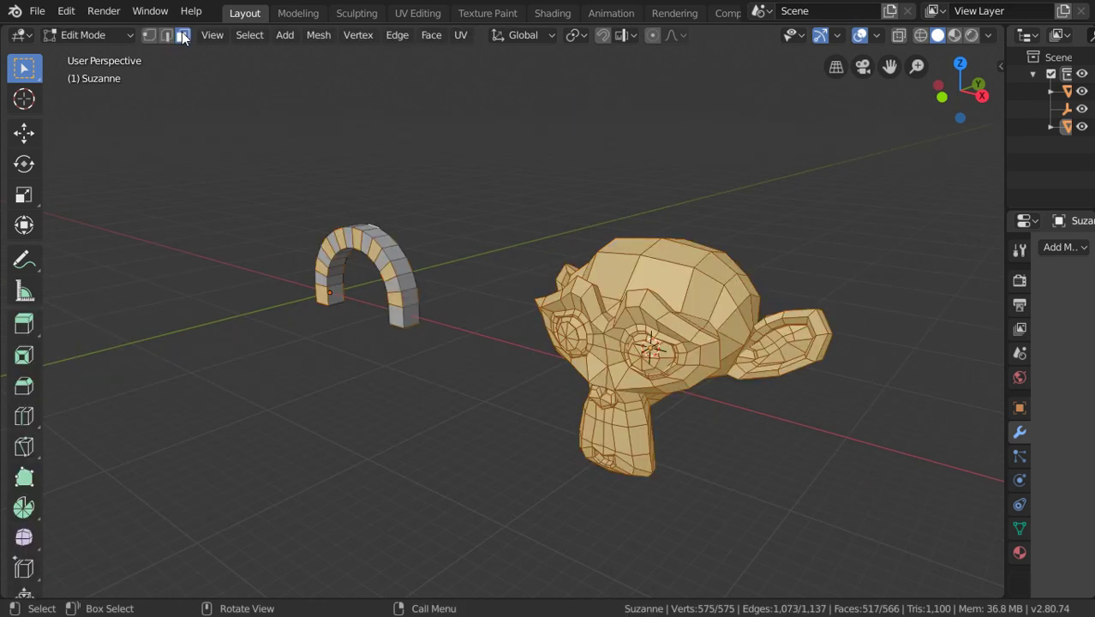
click(149, 35)
key(alt+a)
click(645, 264)
Leave the shared editing of both objects and enter Edit Mode on the monkey head alone.
shift+middle_drag(596, 271, 655, 283)
key(Tab)
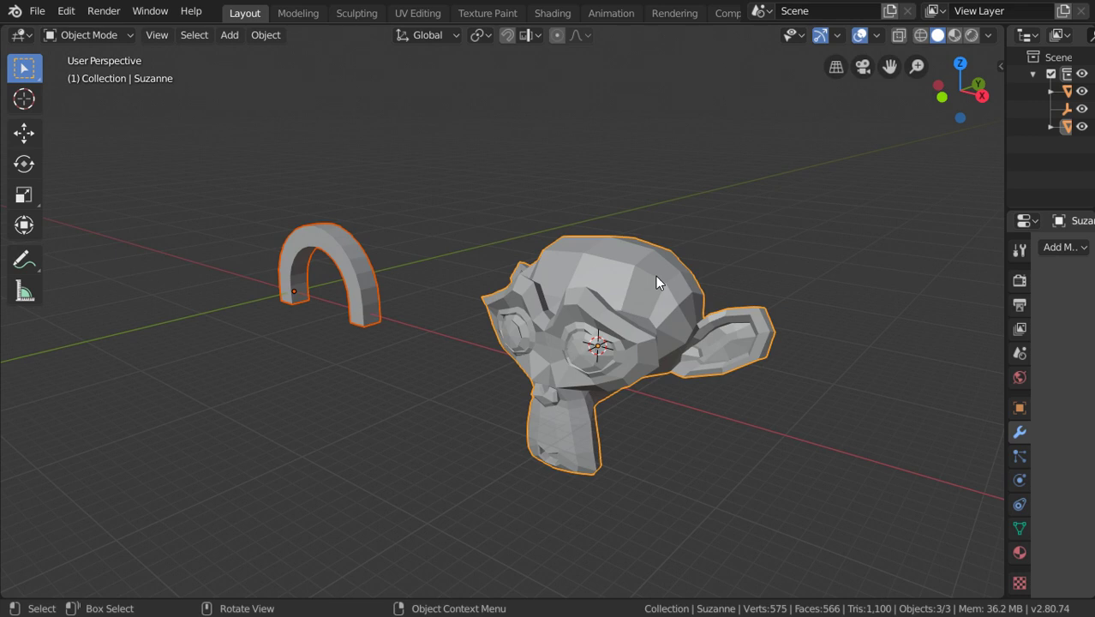
scroll(655, 283, up, 2)
key(Tab)
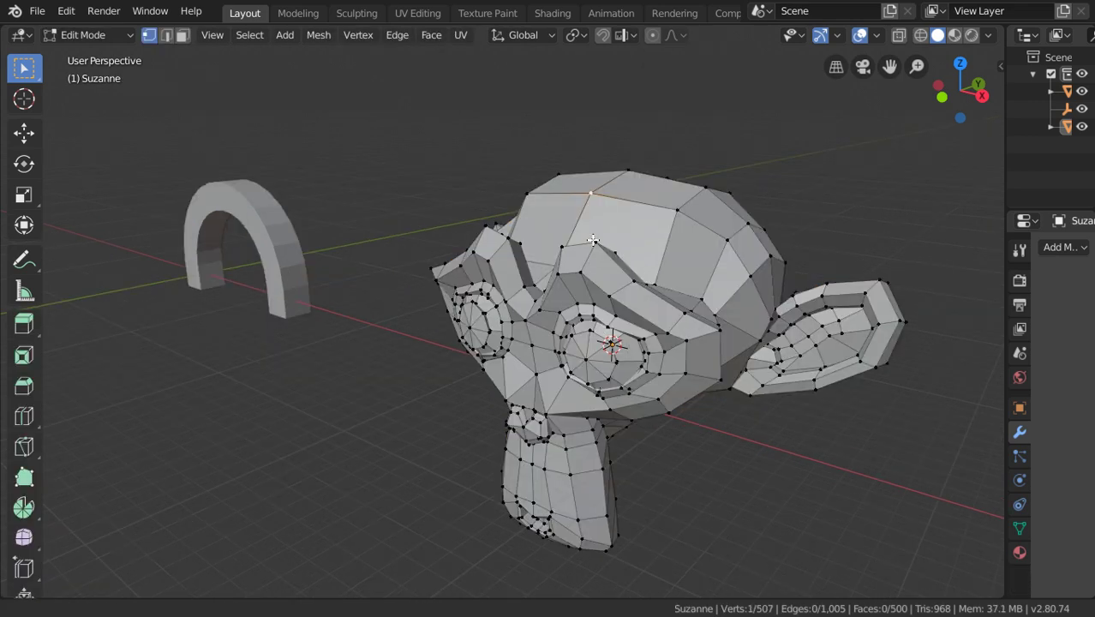
Select half of the monkey head with Side of Active on the X axis and set the Axis Sign to Negative Axis.
click(253, 35)
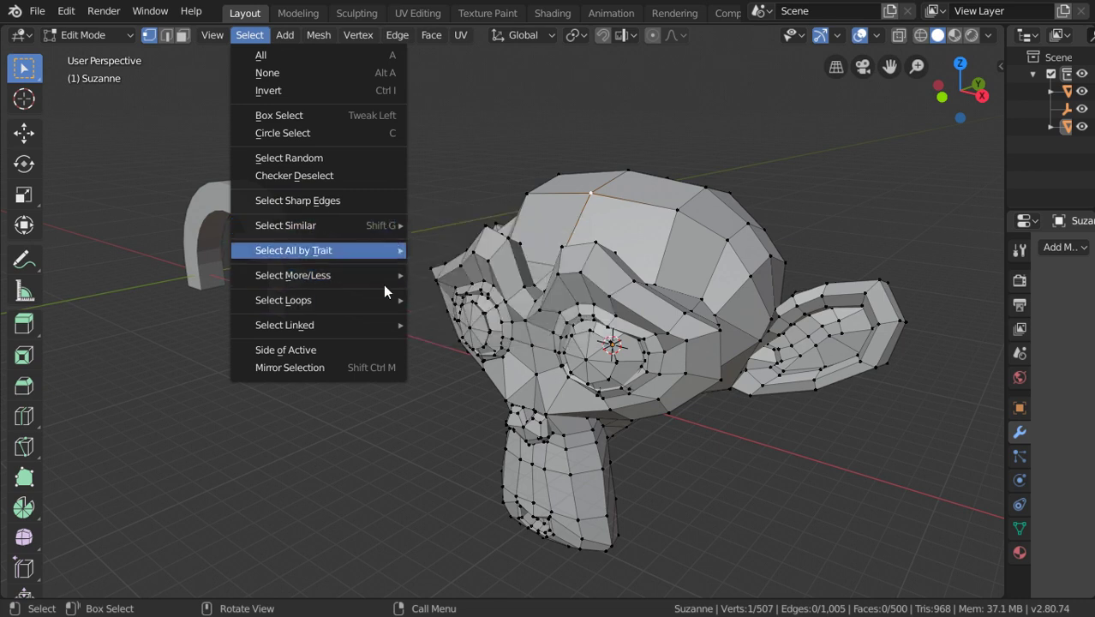
click(356, 344)
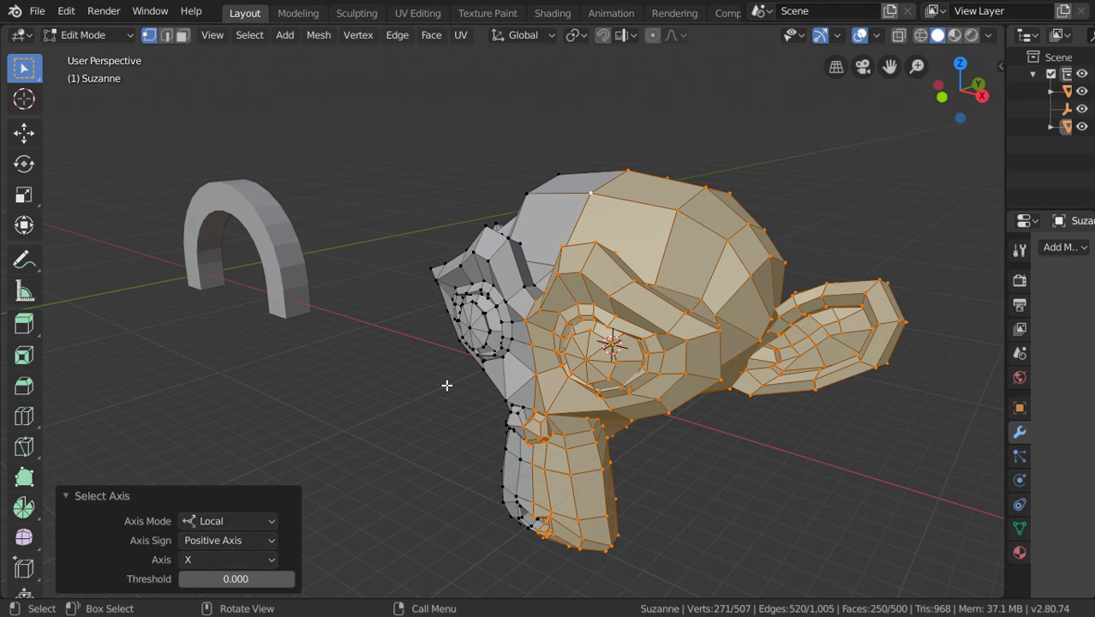
middle_drag(446, 384, 706, 336)
click(261, 541)
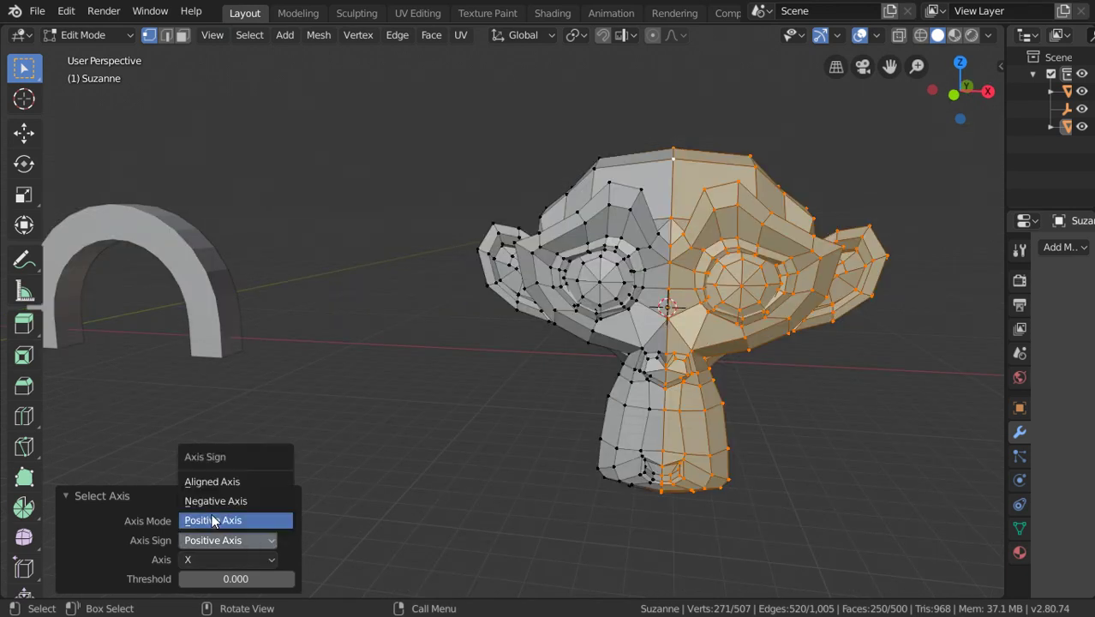
click(208, 496)
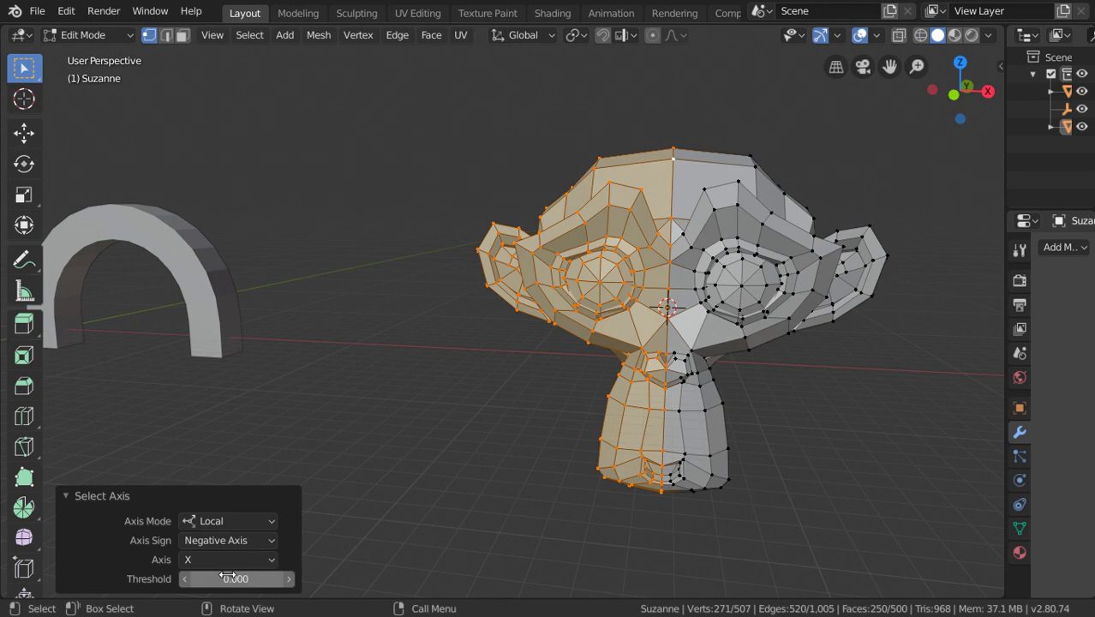
Inspect the selected half from the right side and from above, and select only a single vertex between the monkey's brows.
key(KP_3)
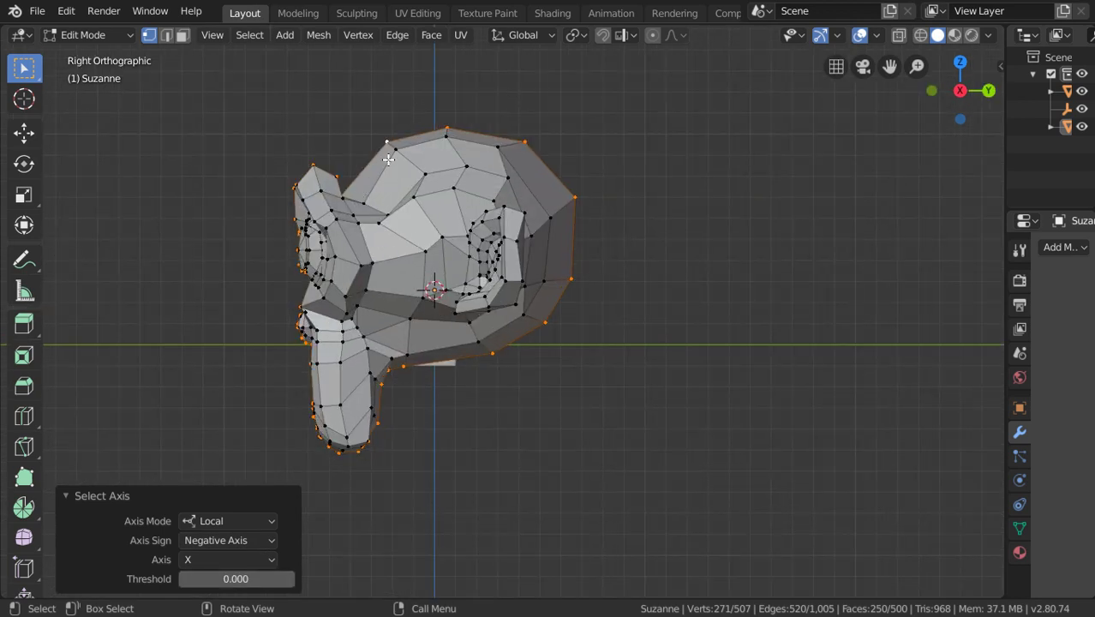
middle_drag(307, 272, 435, 403)
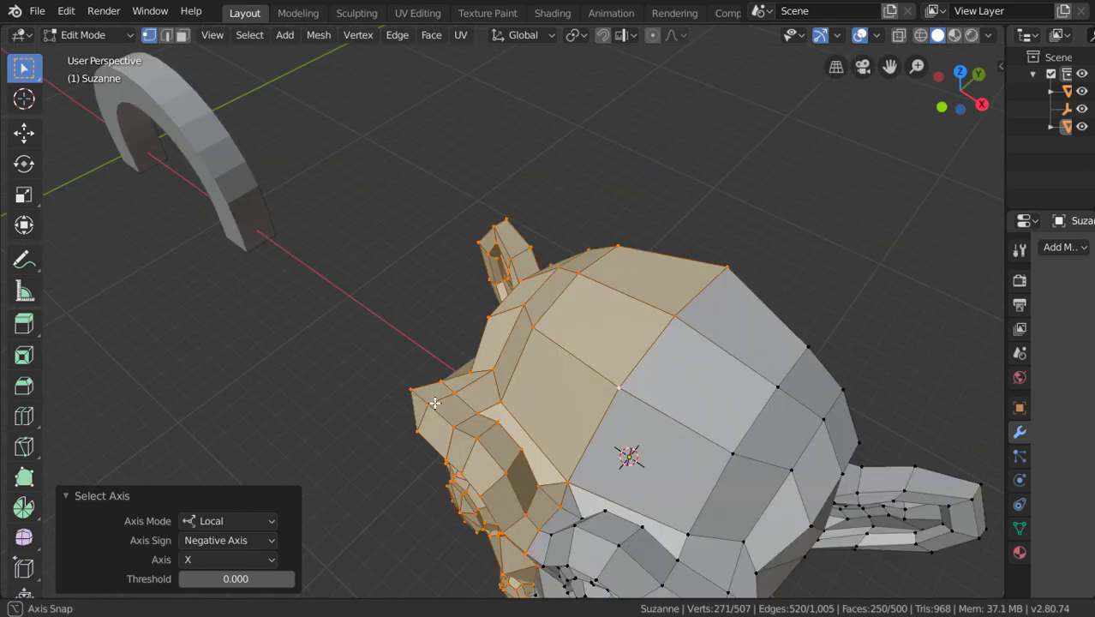
click(435, 402)
scroll(594, 440, down, 2)
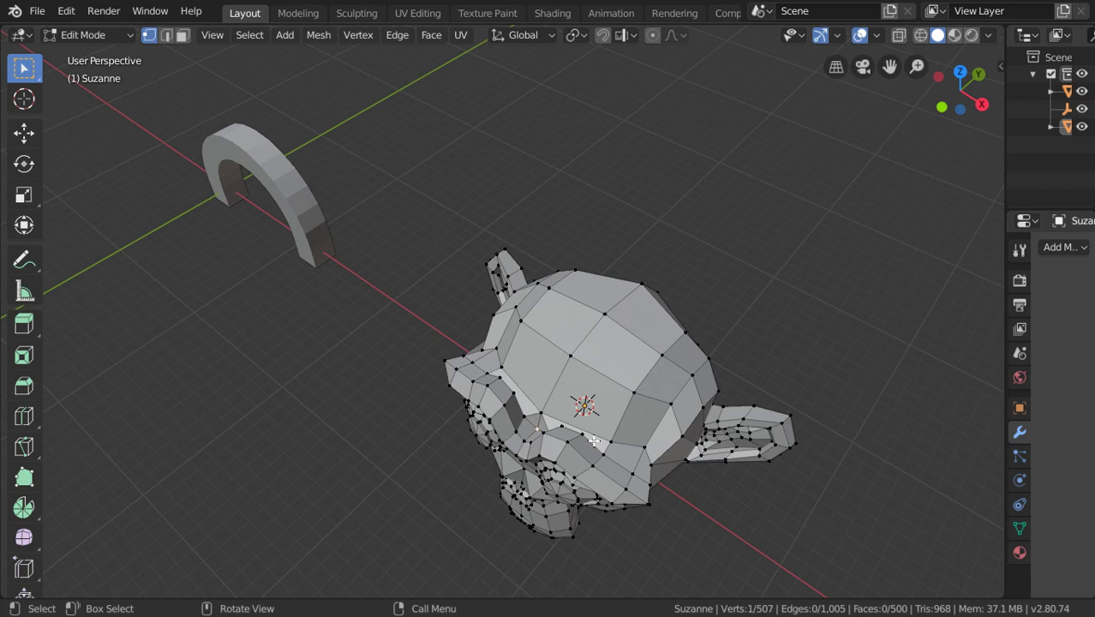
middle_drag(593, 440, 508, 358)
scroll(508, 357, up, 3)
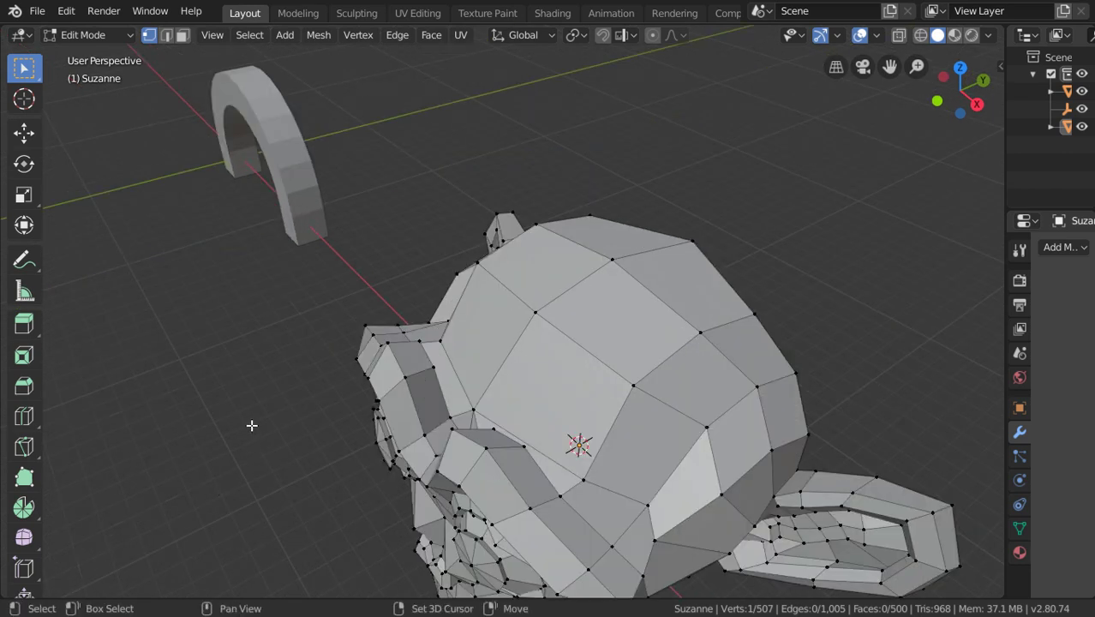
Run Side of Active from the vertex between the brows and set its Axis to Y.
click(256, 35)
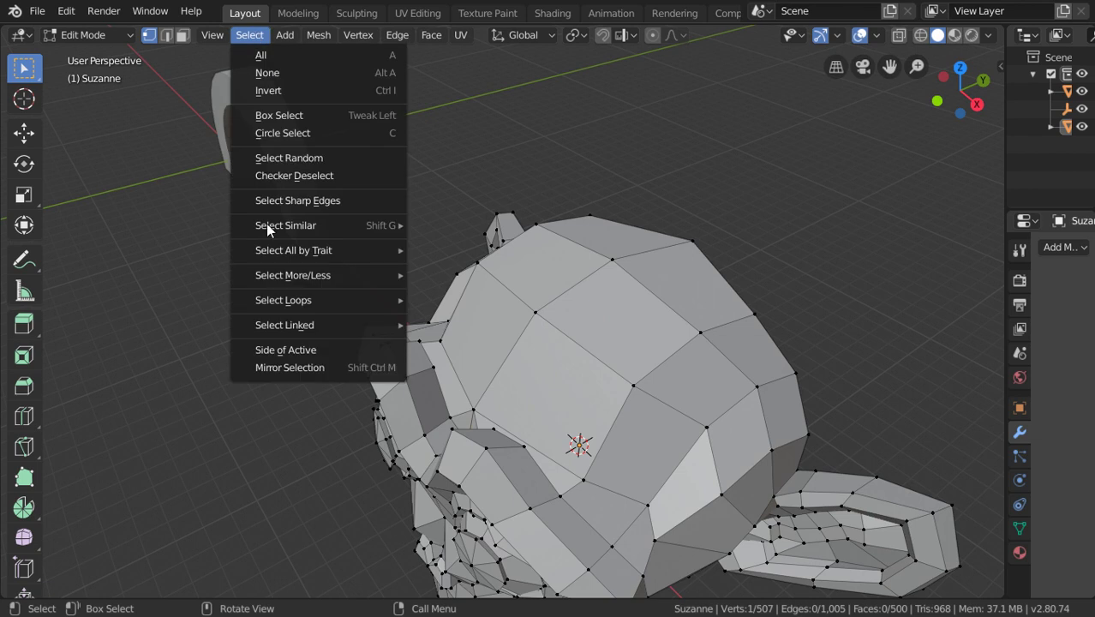
click(285, 349)
click(229, 559)
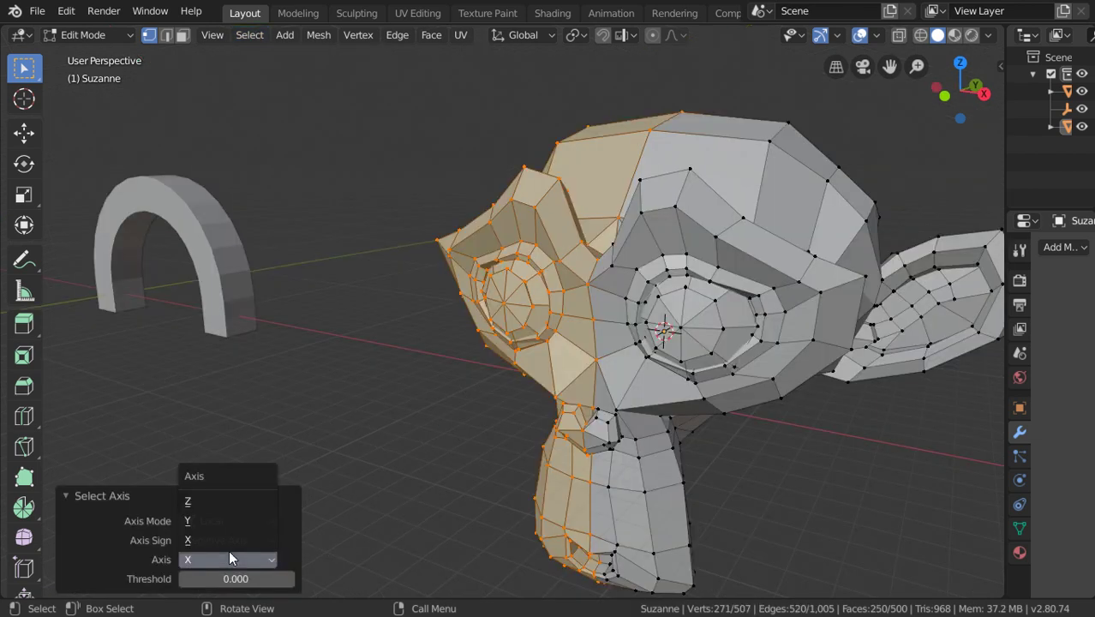
click(229, 520)
Switch Side of Active to Positive Axis to view the back of the head selected, and return it to Negative Axis.
click(247, 539)
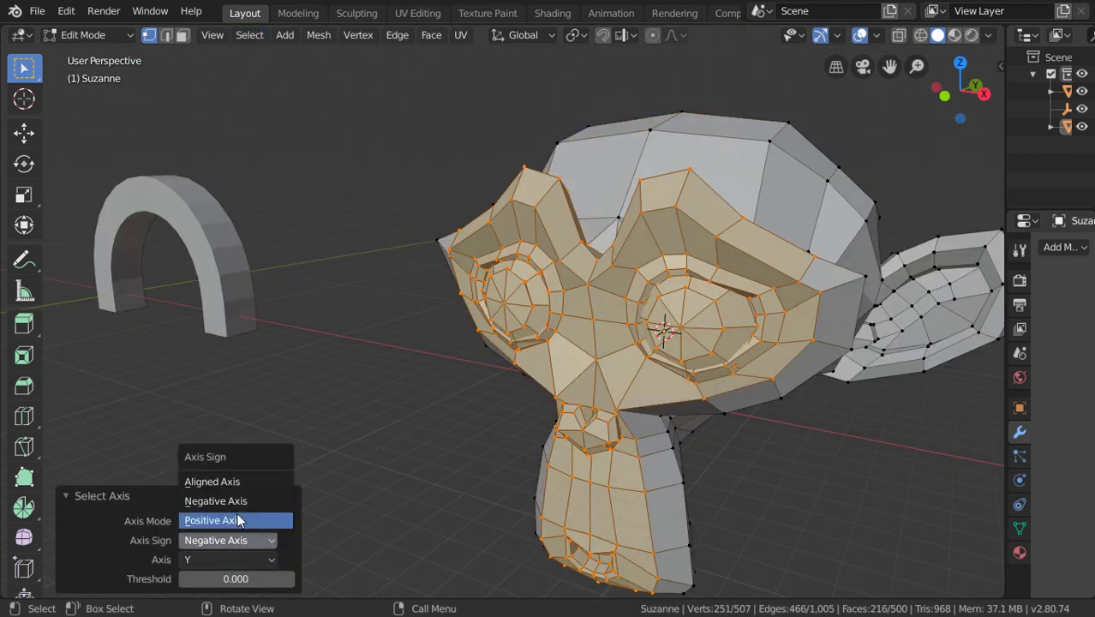
click(234, 520)
middle_drag(286, 512, 598, 357)
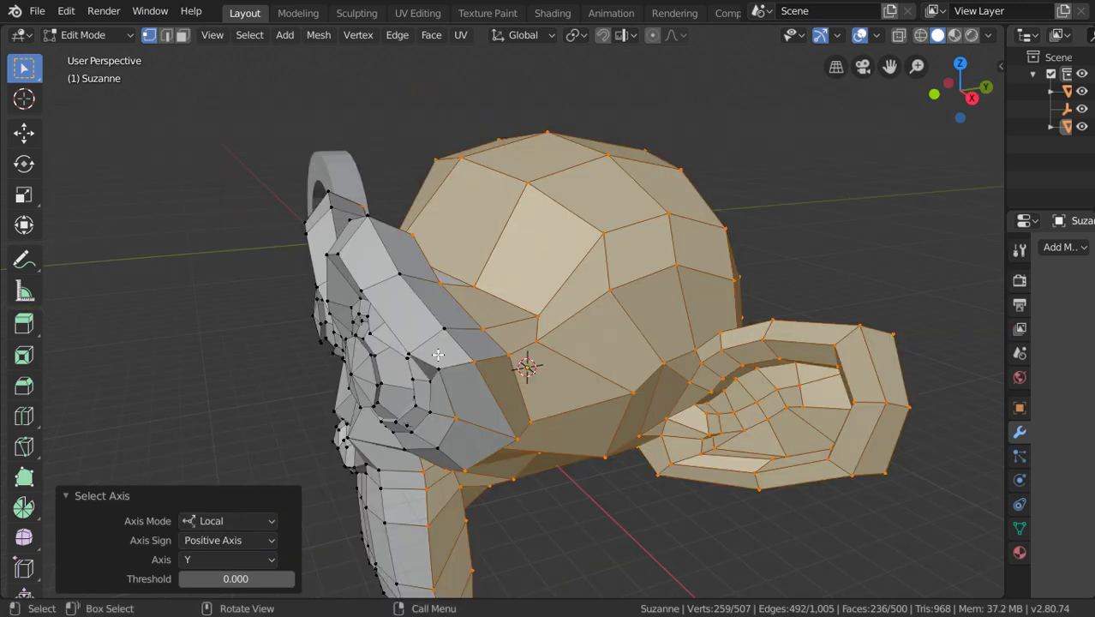
click(224, 538)
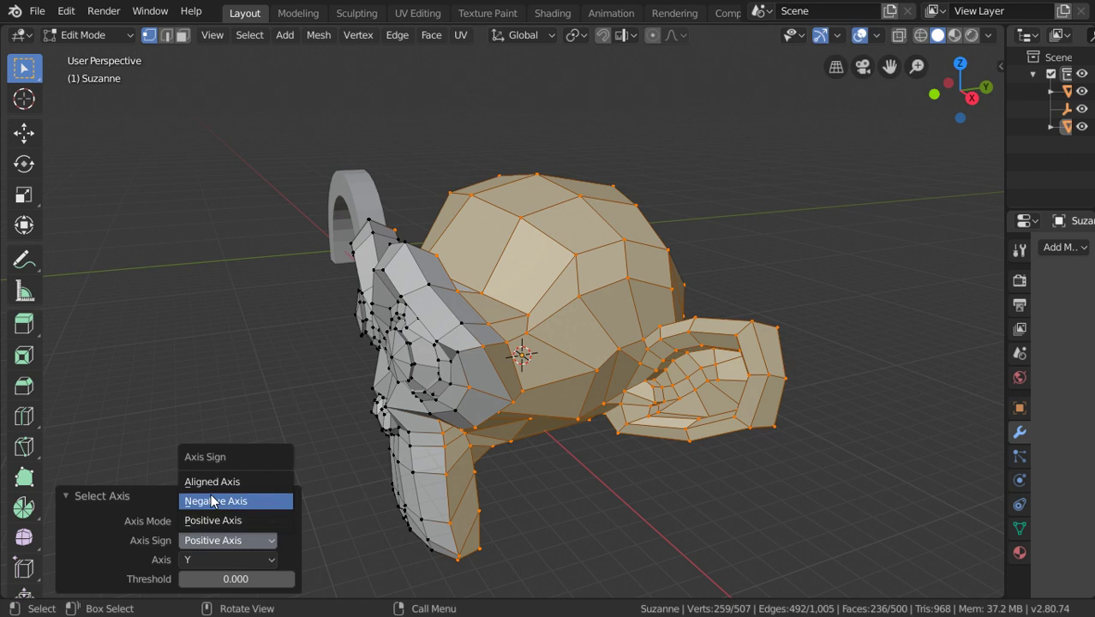
click(213, 499)
middle_drag(211, 494, 484, 383)
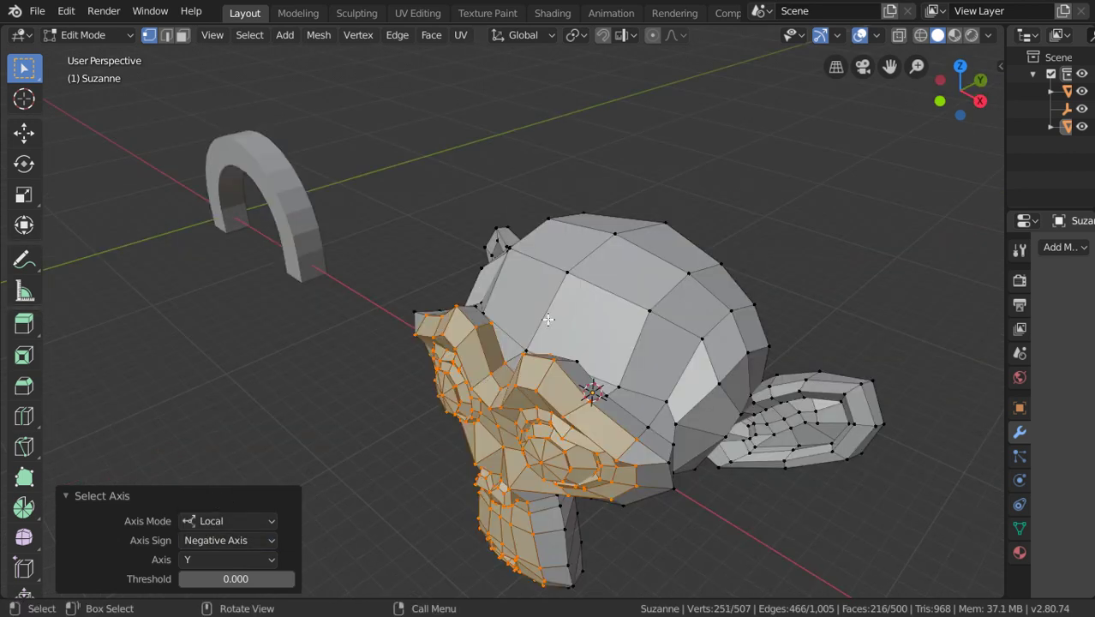
Return the monkey head to Object Mode and view it together with the arch.
key(Tab)
scroll(549, 320, down, 2)
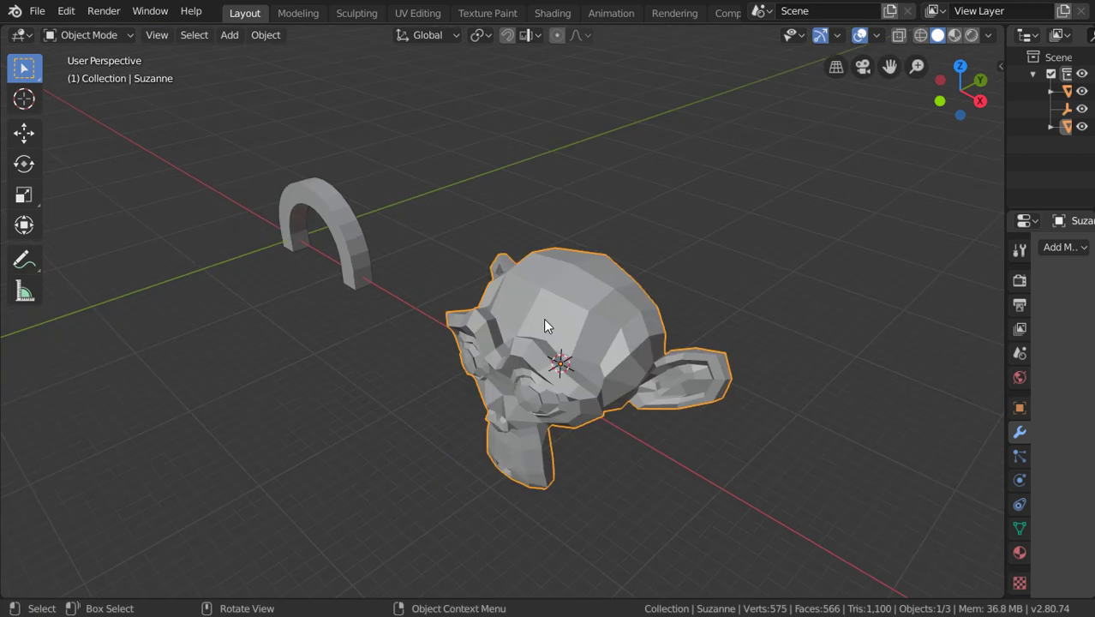
alt+middle_drag(545, 326, 520, 388)
scroll(520, 388, up, 3)
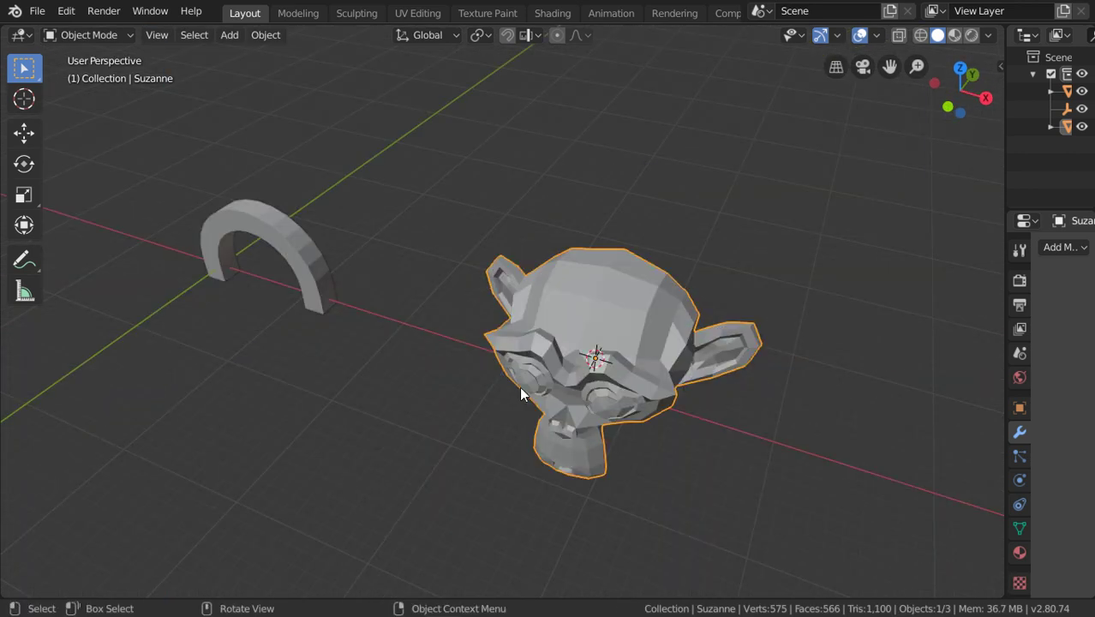
In face selection mode, select a forehead face on the original monkey head and extend the selection to its linked faces.
key(KP_7)
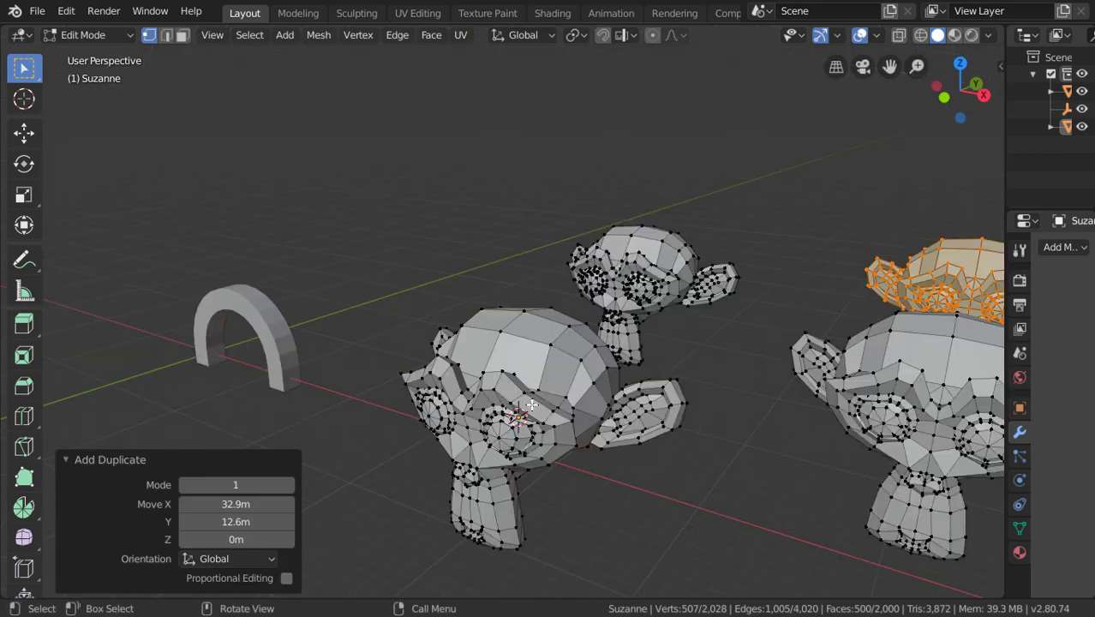
click(182, 36)
click(499, 333)
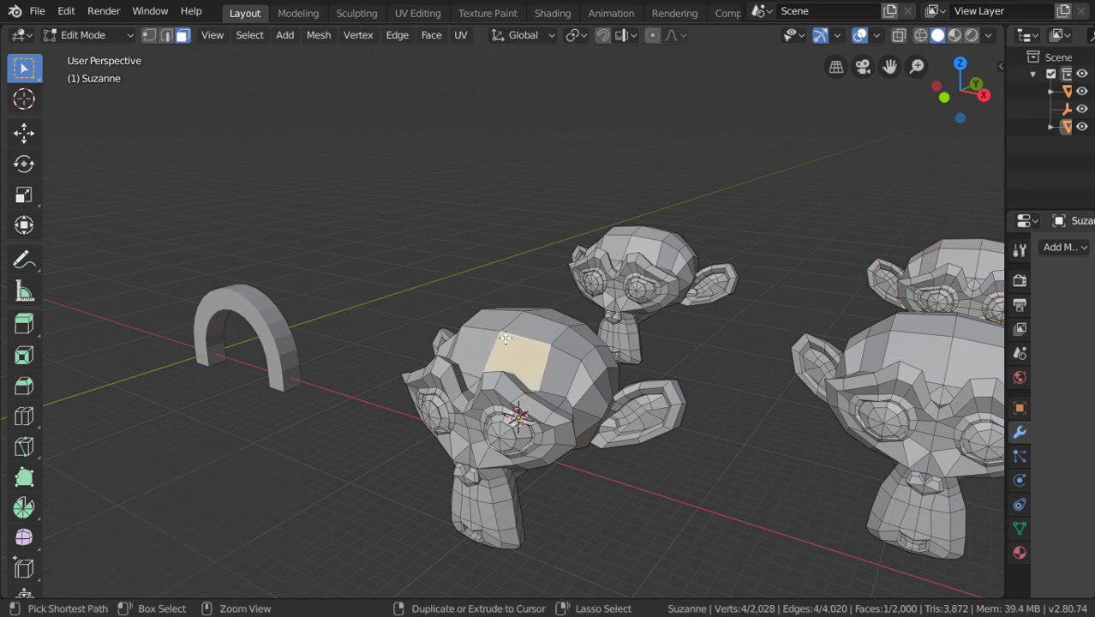
key(ctrl+l)
Run Select Similar Regions from the selected head to include the matching geometry on the other monkey heads.
key(F3)
text(sel)
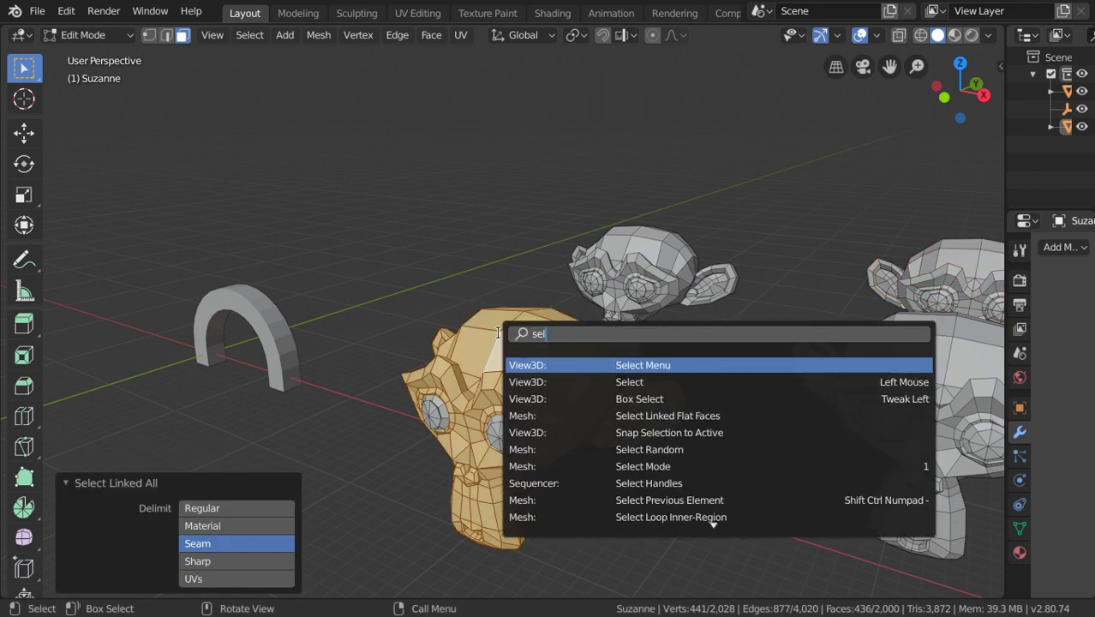
text(ect)
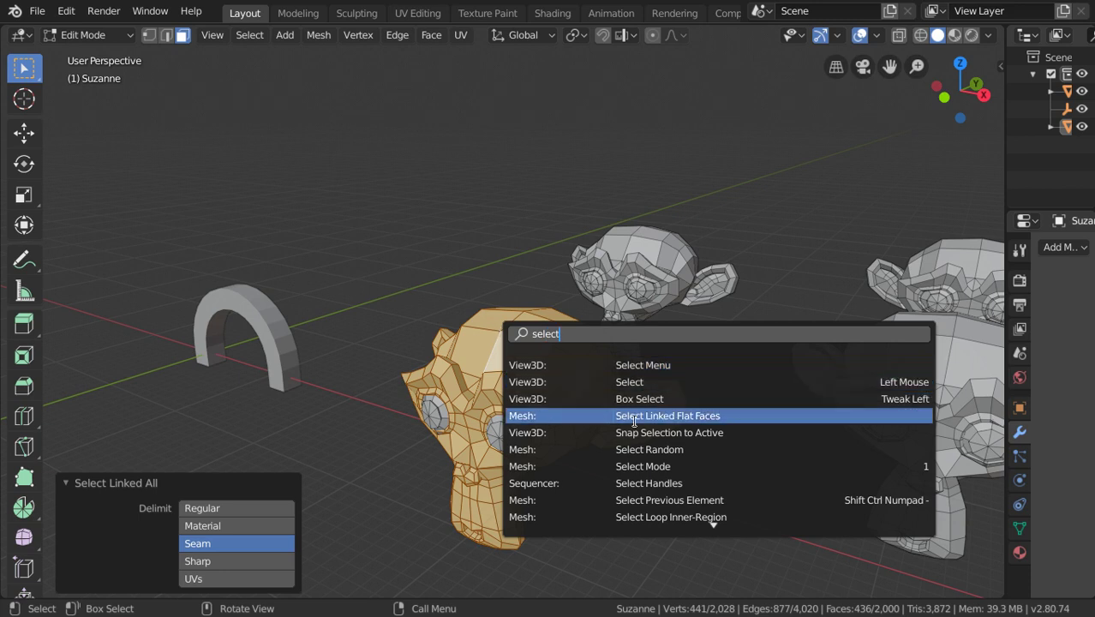
text( sim)
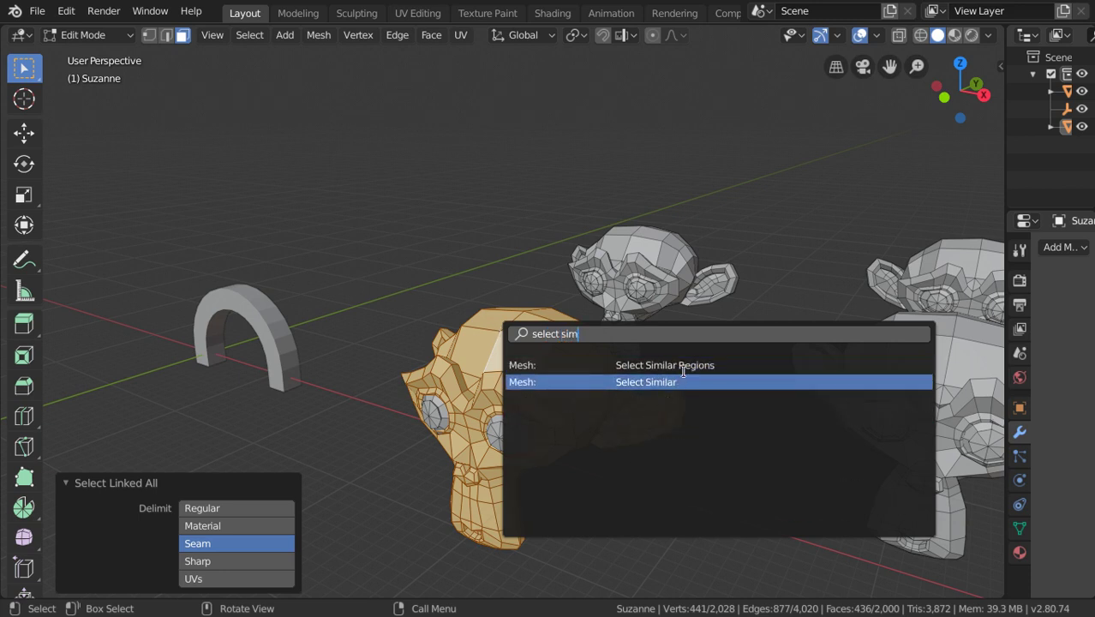
click(685, 367)
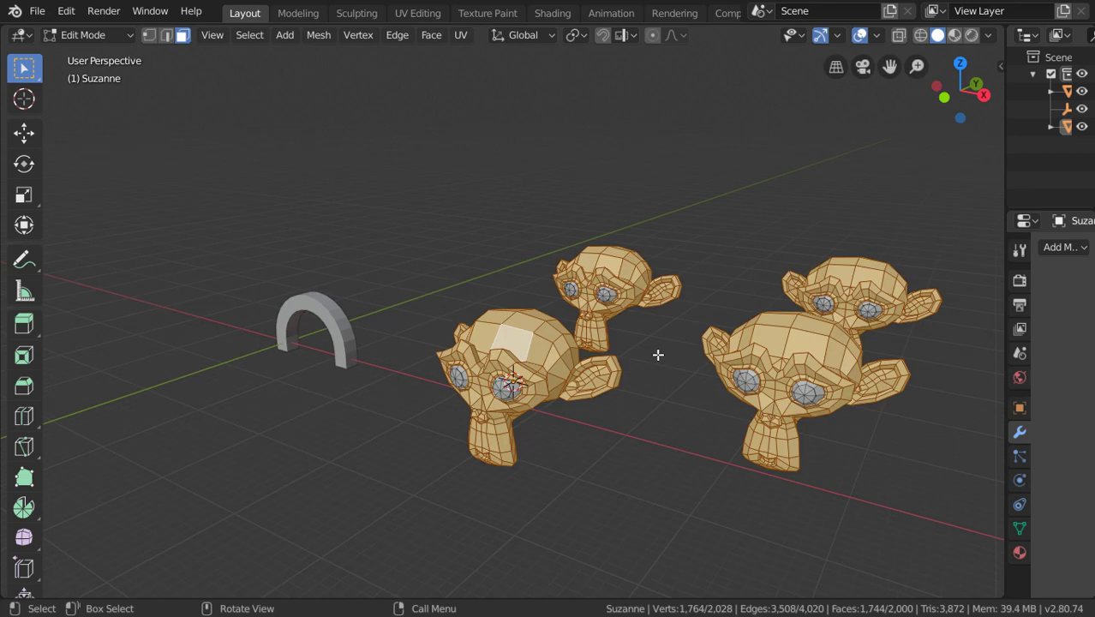
shift+middle_drag(658, 355, 605, 350)
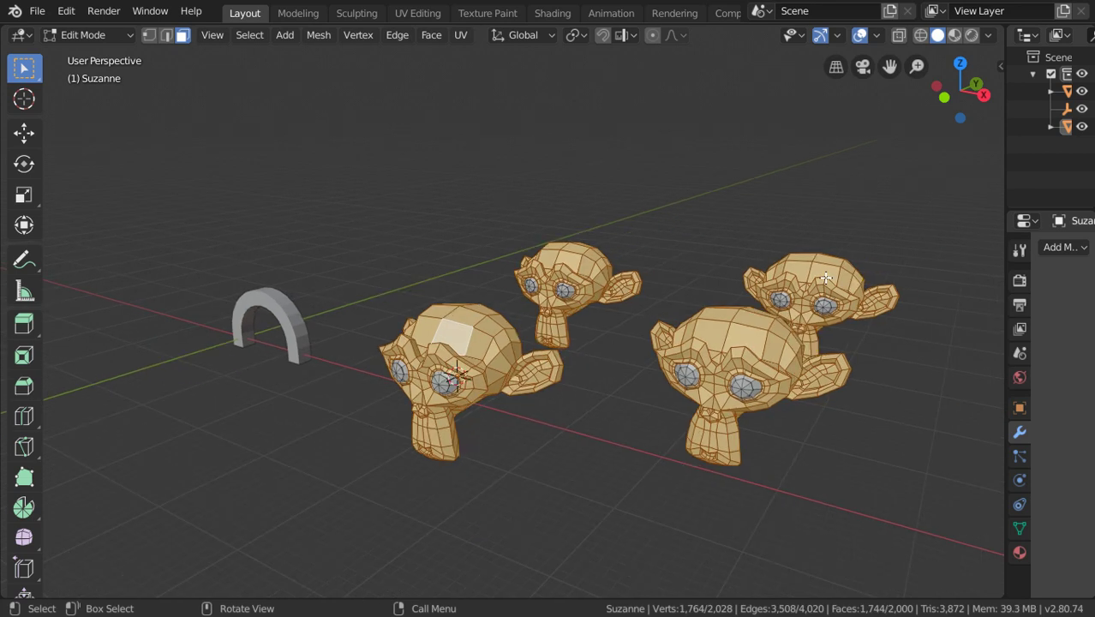
Select only the original head's two eyeballs by picking one face on each and selecting their linked faces.
key(alt+a)
scroll(476, 385, up, 2)
scroll(476, 385, up, 2)
shift+click(377, 469)
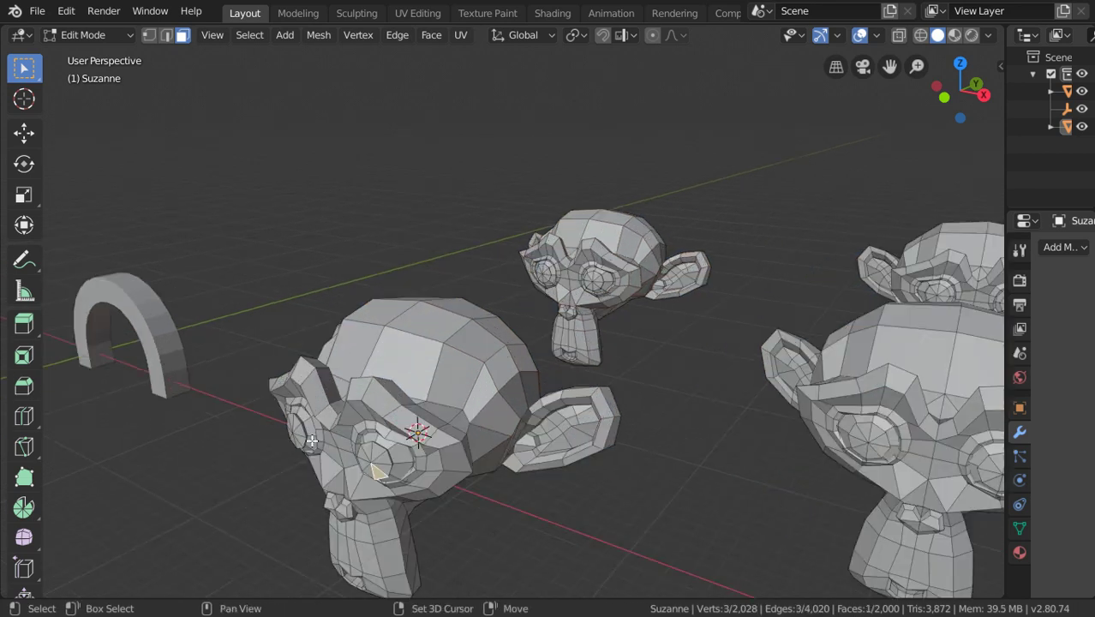
shift+click(293, 437)
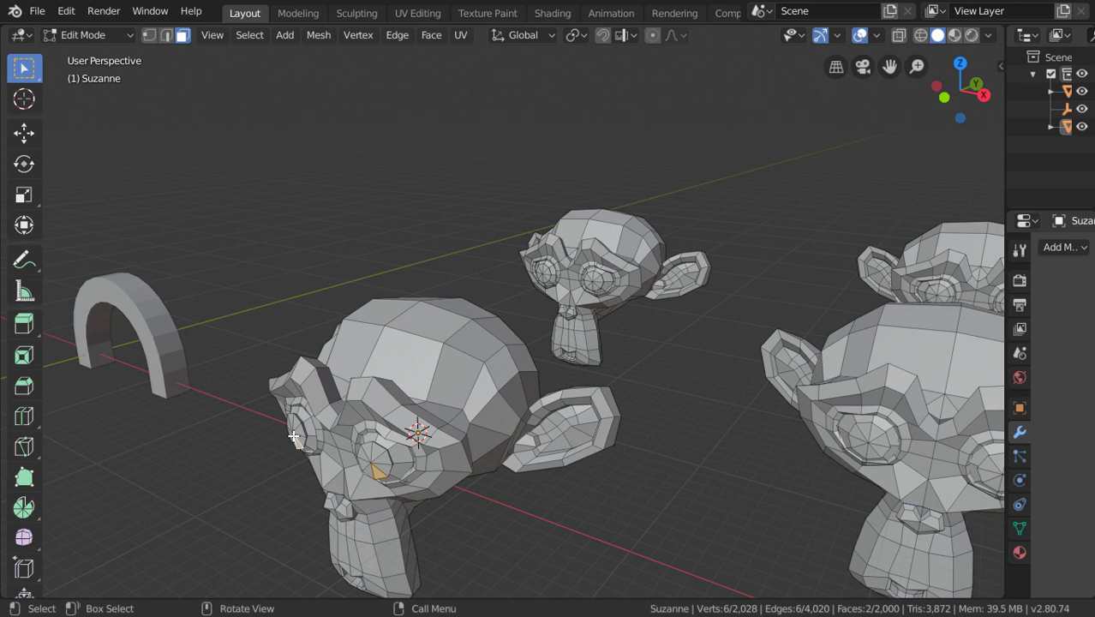
key(ctrl+l)
scroll(451, 363, down, 3)
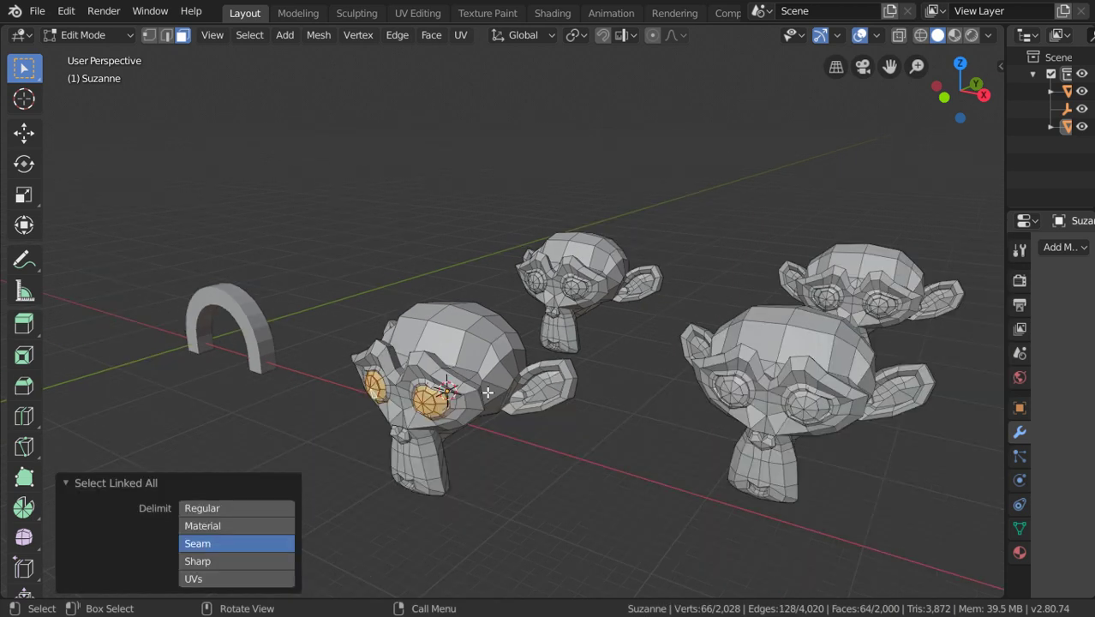
Extend the eyeball selection to all heads with Select Similar Regions and delete the selected vertices.
key(F3)
key(Return)
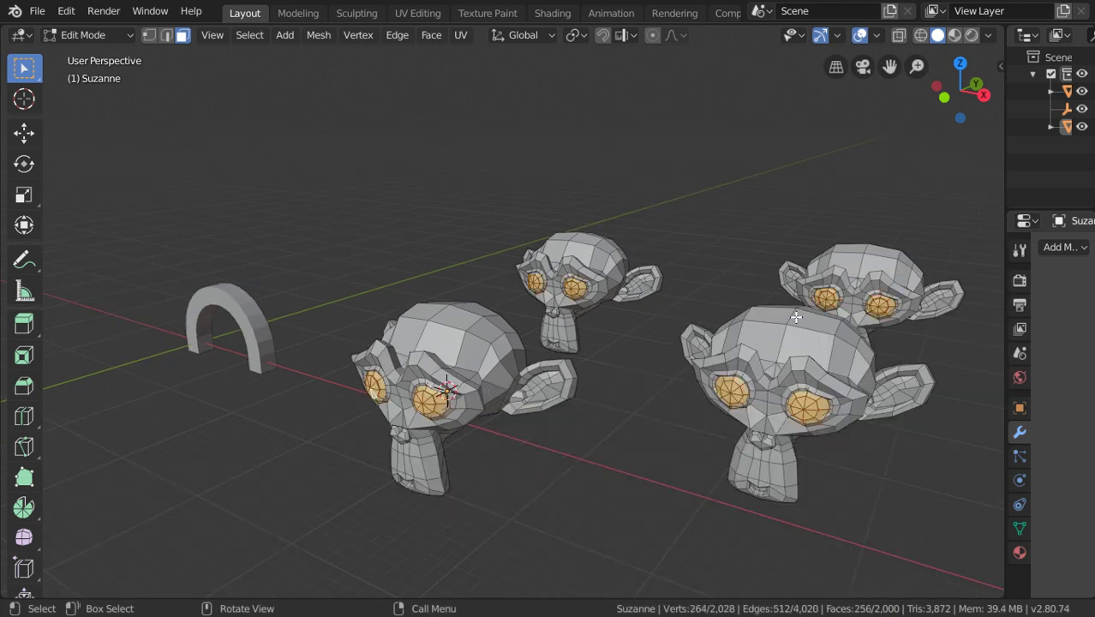
key(x)
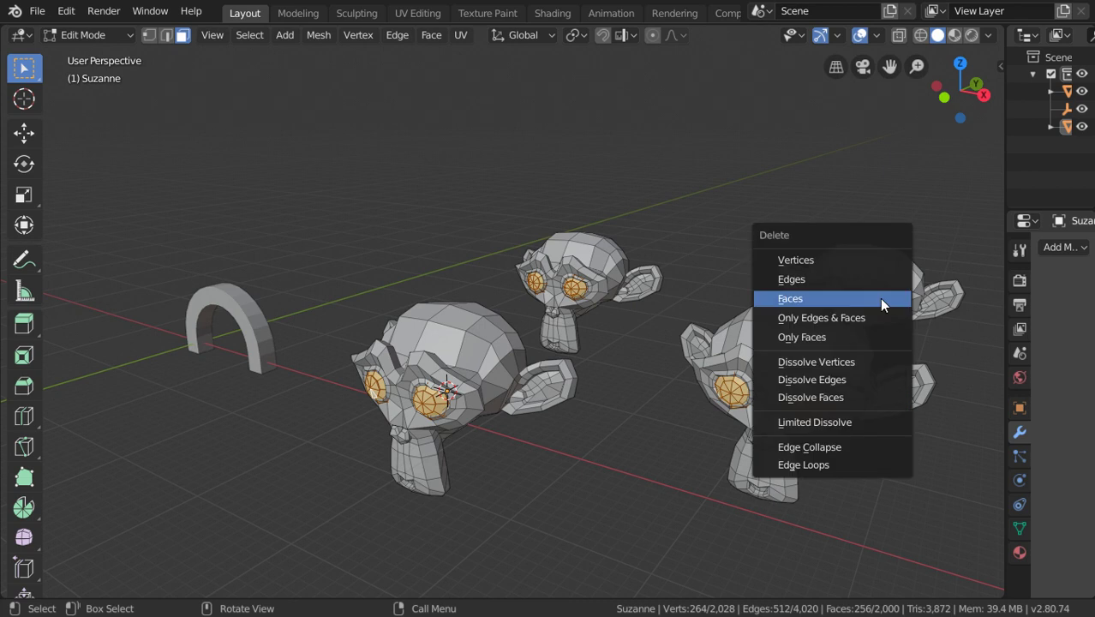
click(806, 260)
scroll(467, 370, up, 3)
click(467, 370)
scroll(454, 370, down, 5)
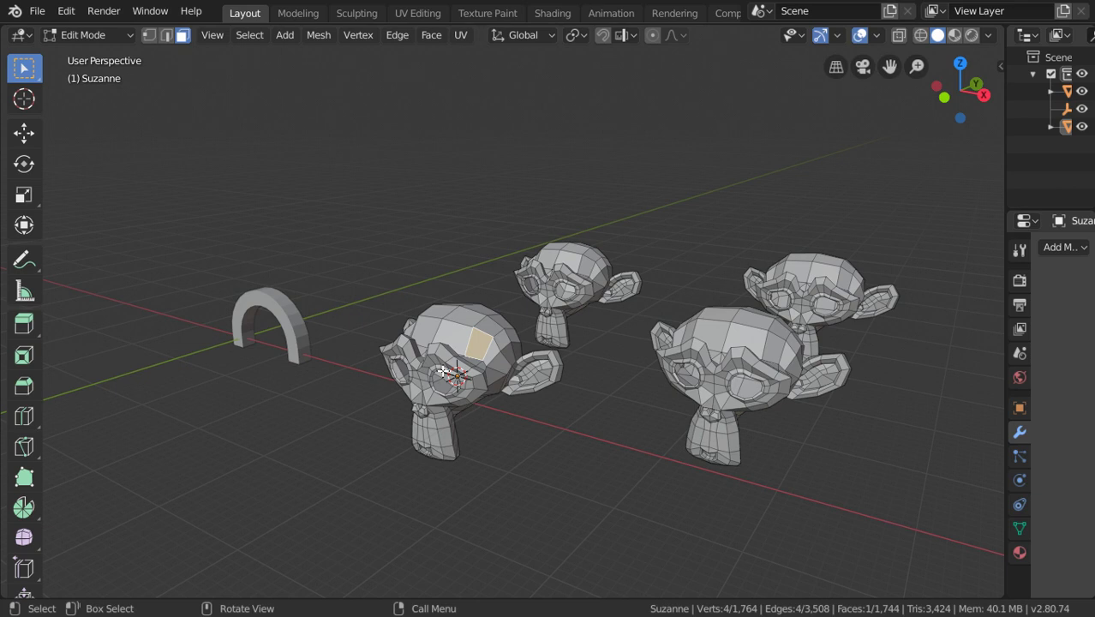
key(ctrl+l)
key(alt+a)
Select a block of four adjoining faces on the original head's forehead.
click(452, 336)
shift+click(437, 311)
shift+click(428, 319)
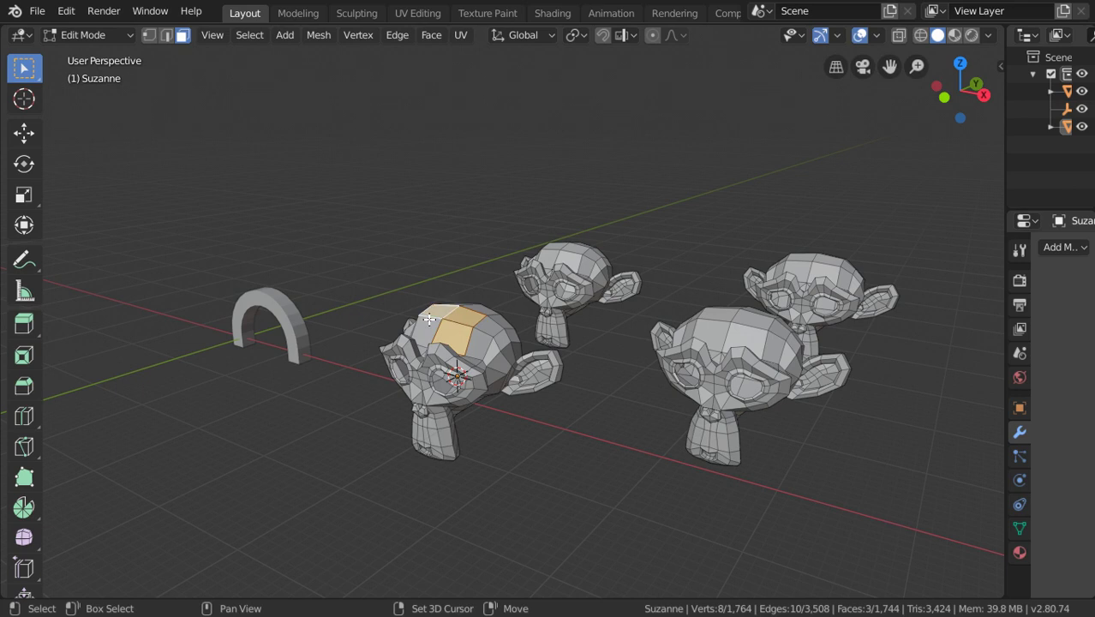
shift+click(426, 324)
Try Select Similar with the Polygon Sides option on the four forehead faces.
key(F3)
text(select simi)
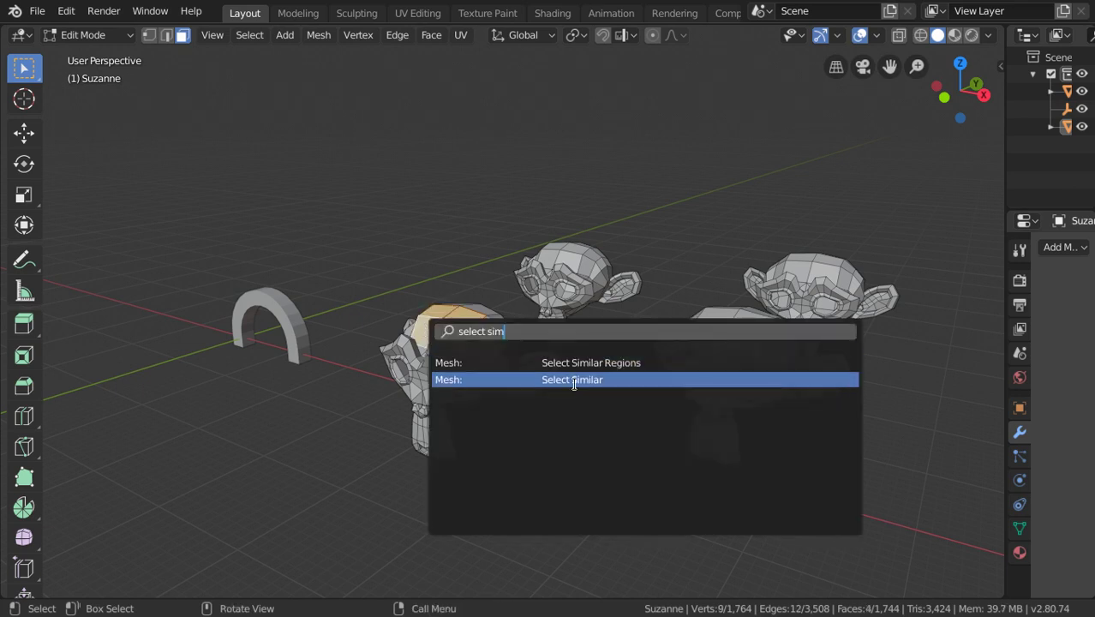
click(575, 383)
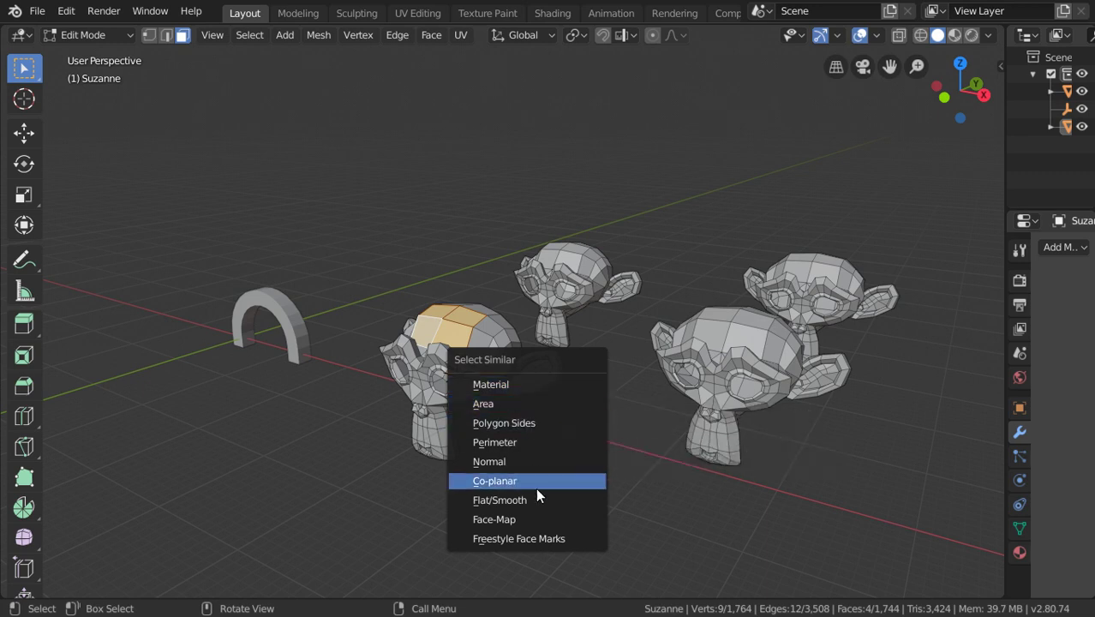
click(504, 423)
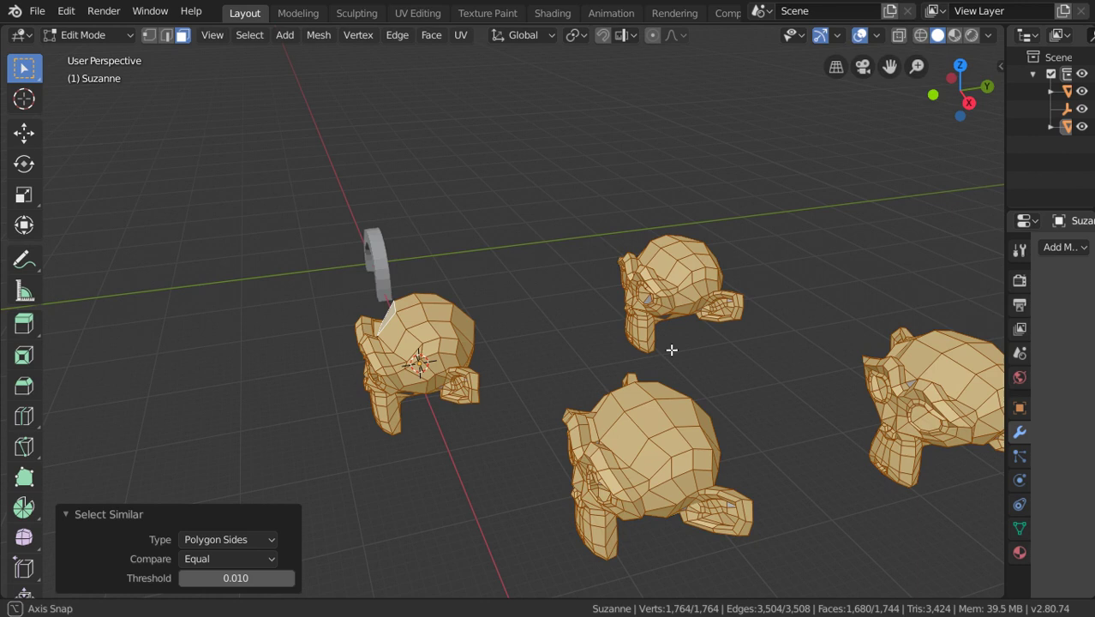
middle_drag(672, 349, 437, 415)
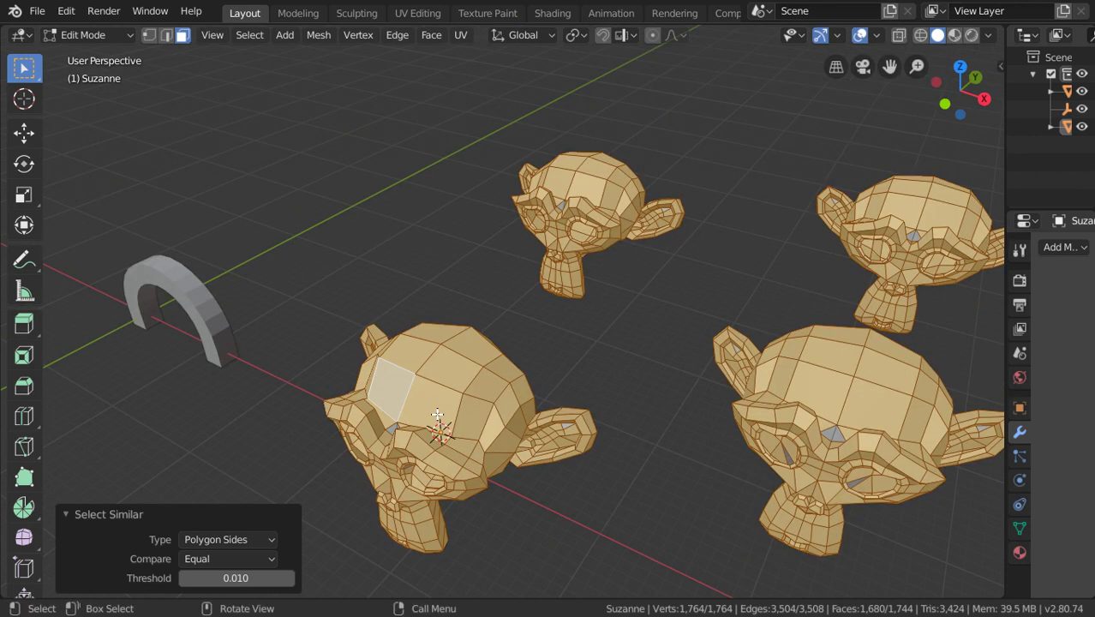
key(ctrl+z)
Run Select Similar with the Normal option from the four forehead faces to select their counterparts on every head.
shift+click(396, 383)
shift+click(409, 358)
shift+click(398, 382)
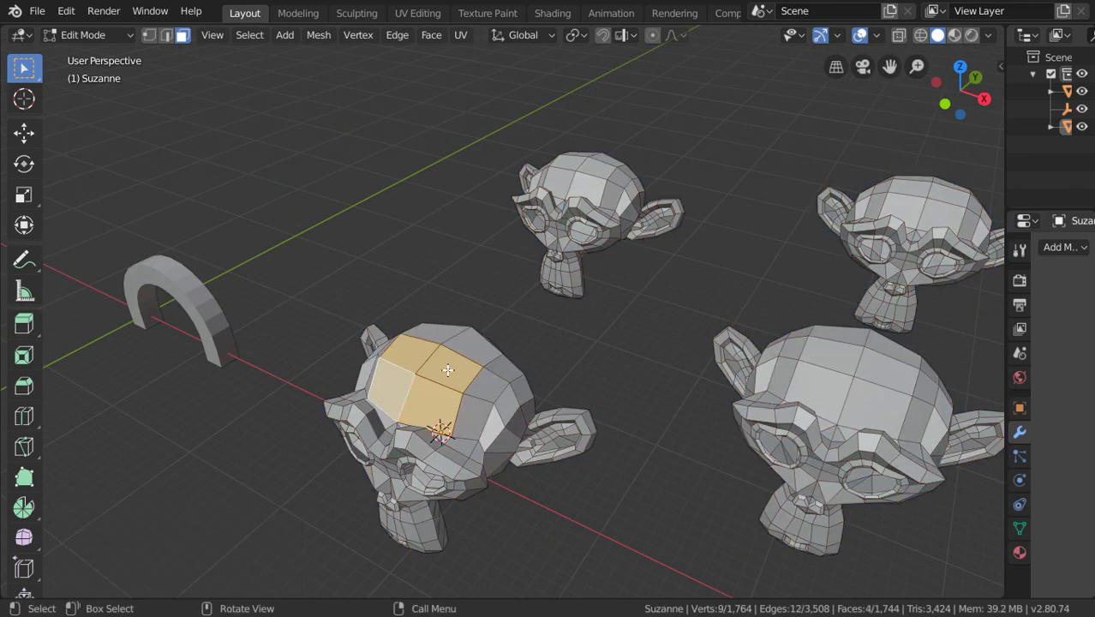
key(F3)
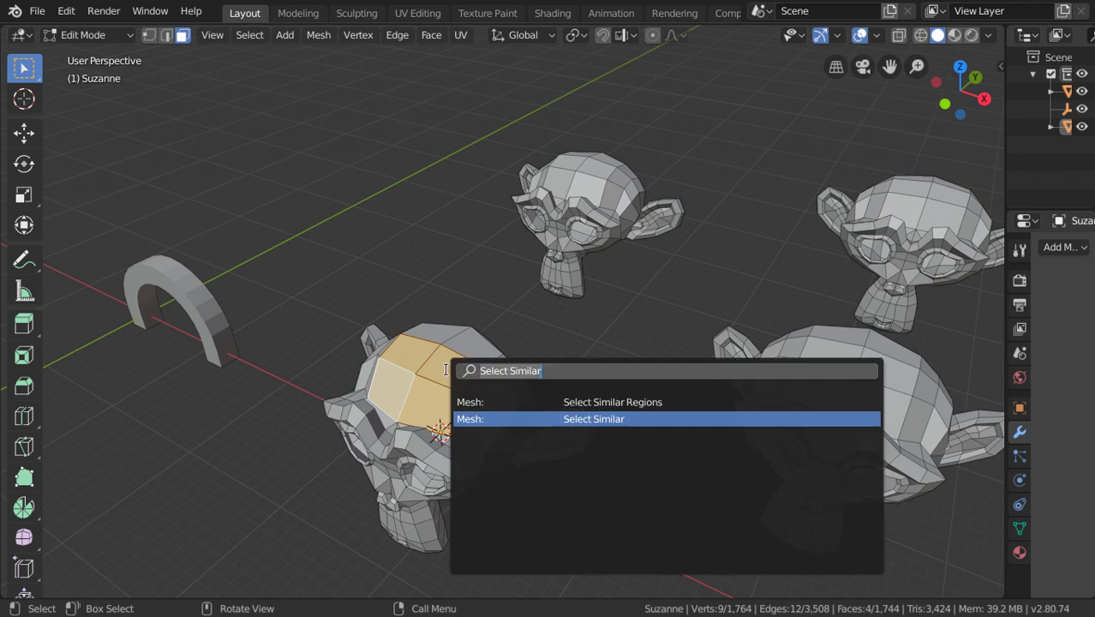
key(Return)
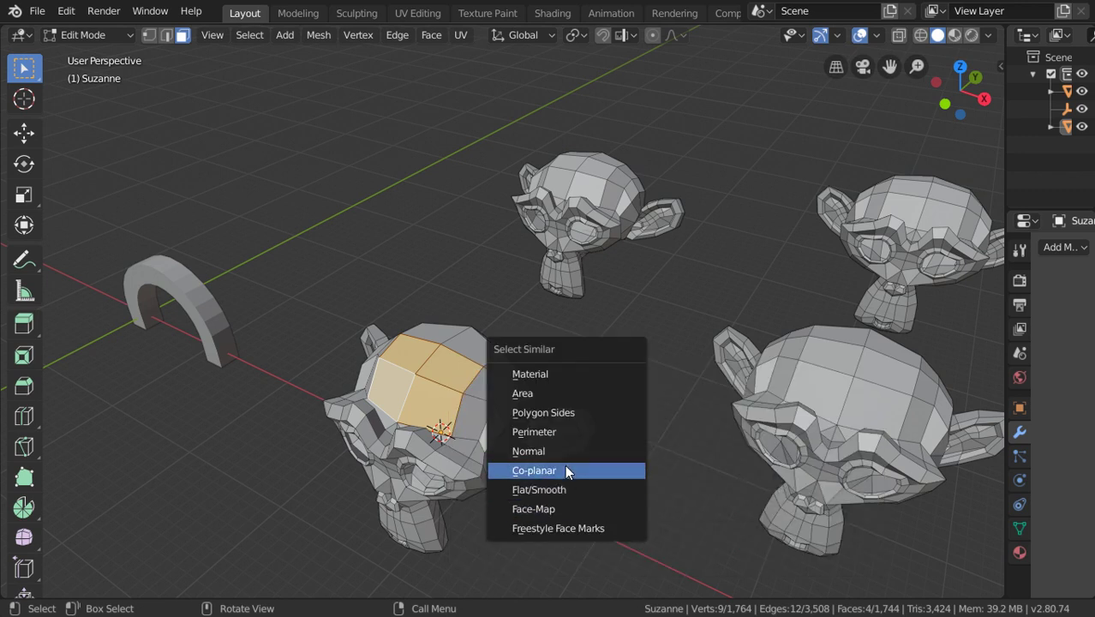
click(563, 451)
scroll(601, 437, down, 2)
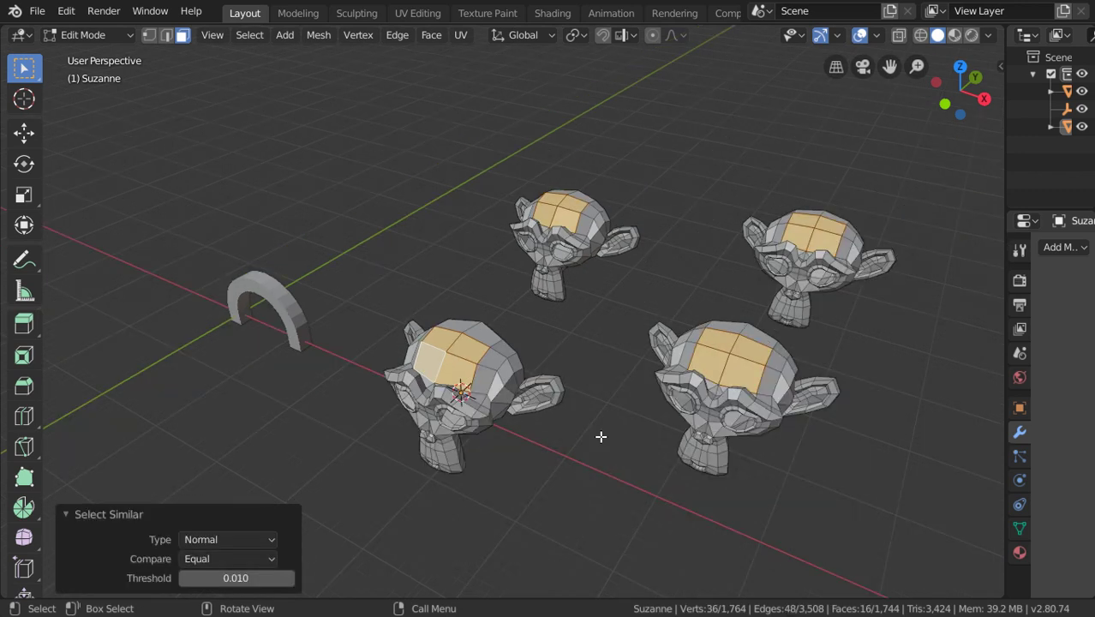
Select only four adjoining faces on the crown of the original head and extend them to all heads with Select Similar by Normal.
middle_drag(600, 437, 754, 185)
click(442, 323)
shift+click(407, 324)
shift+click(396, 318)
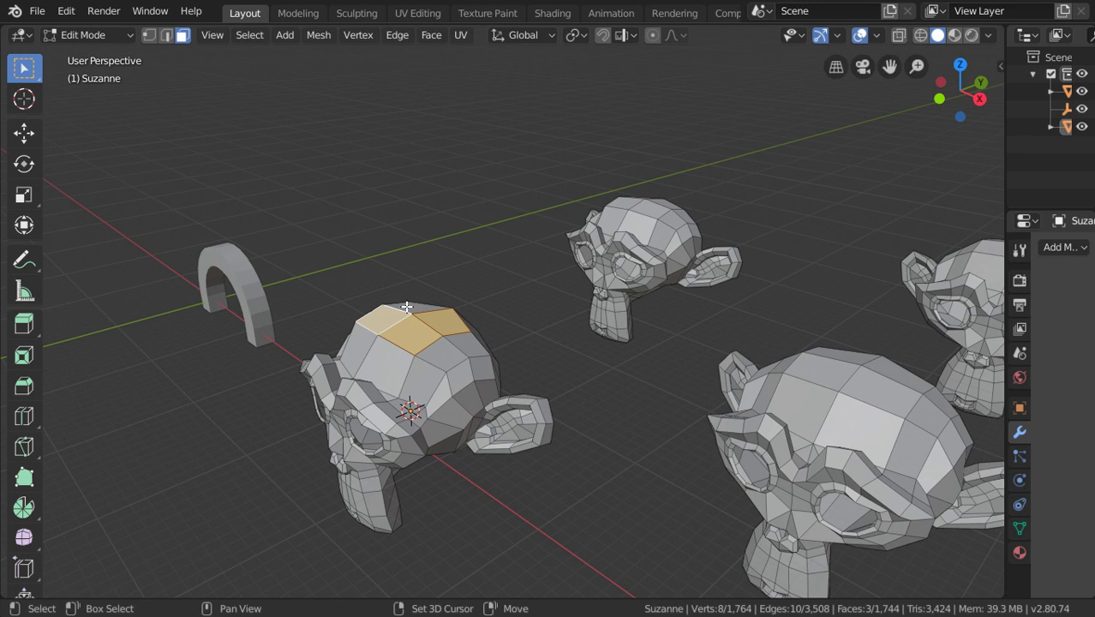
shift+click(406, 307)
key(shift+g)
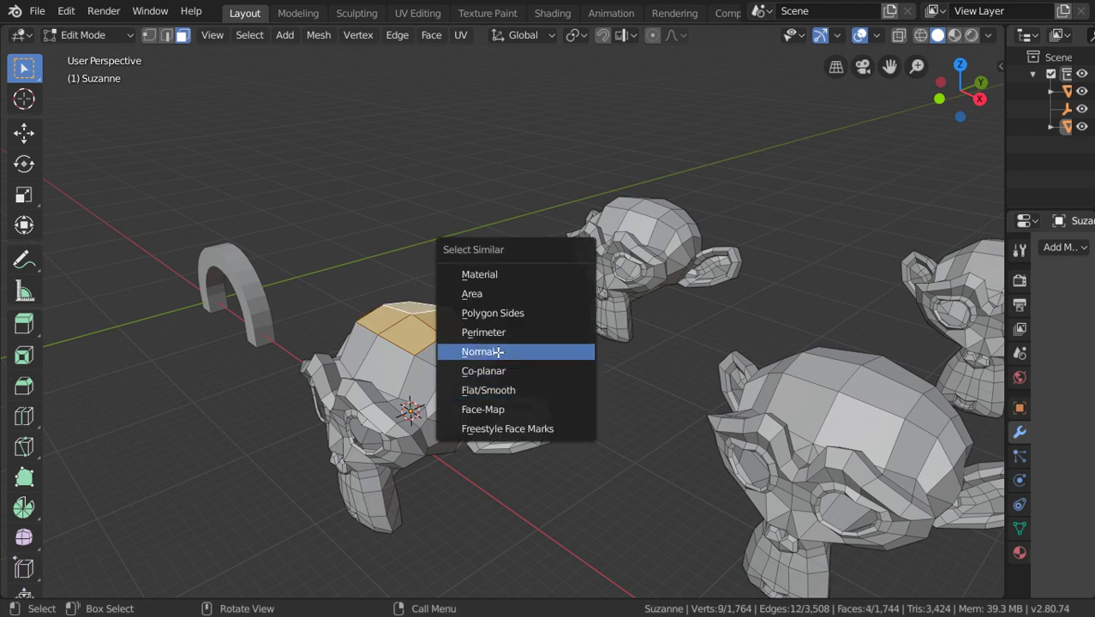
click(498, 351)
middle_drag(497, 351, 455, 380)
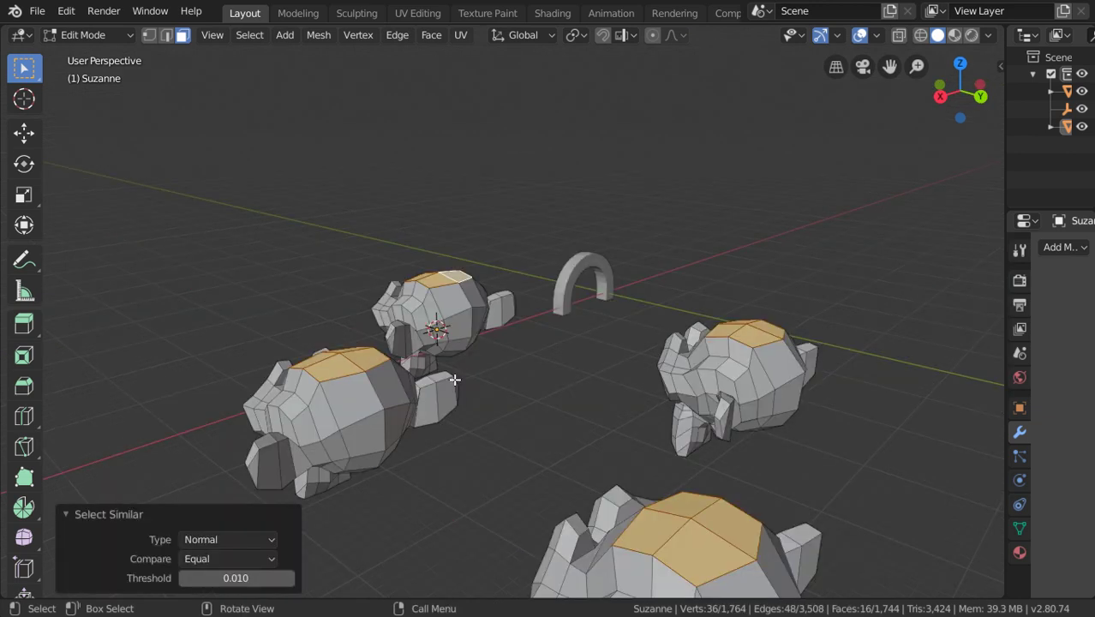